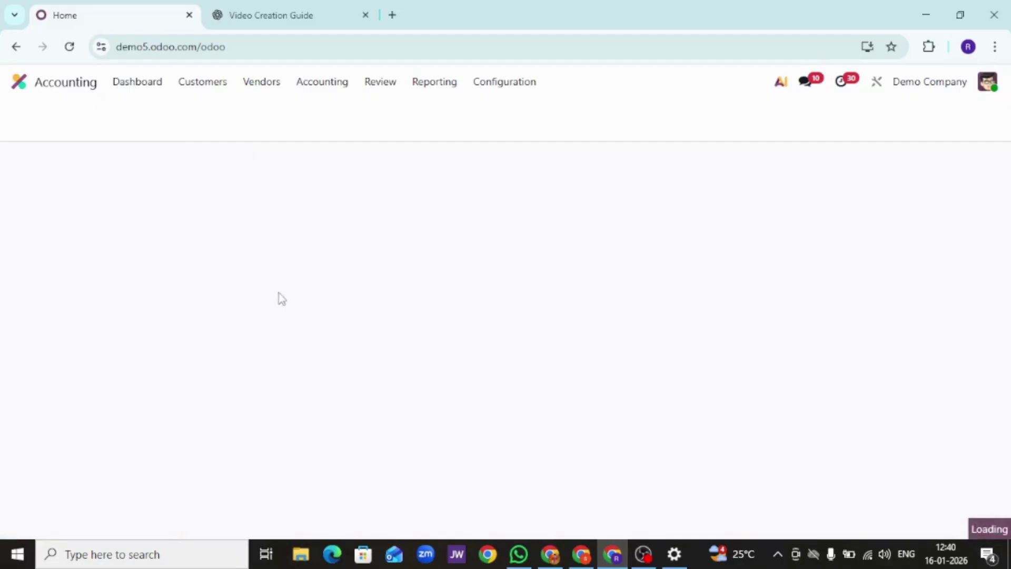
Step: Start a new customer invoice from the customer invoices list and choose LightsUp as the customer
left_click(217, 88)
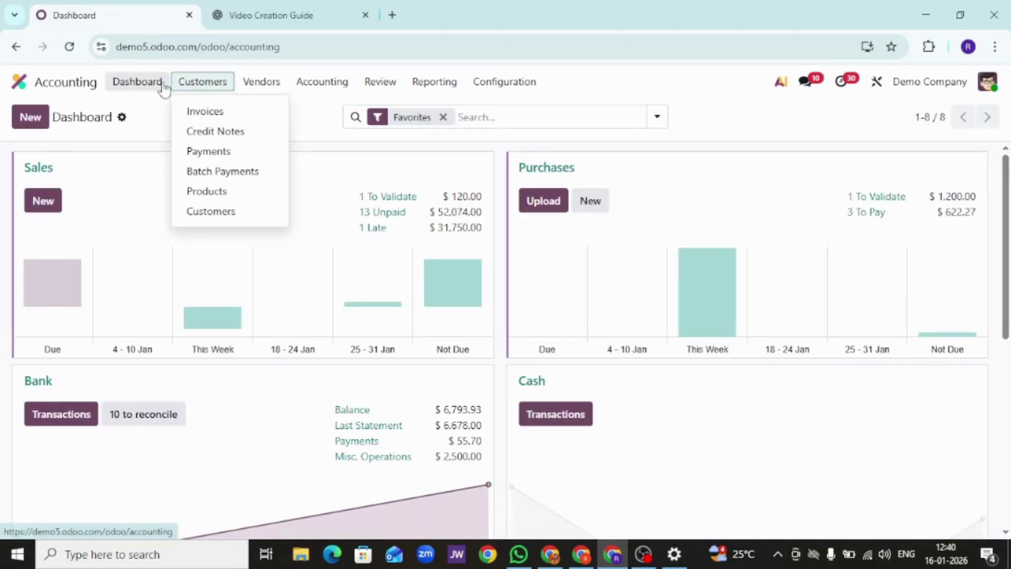
left_click(193, 88)
left_click(196, 88)
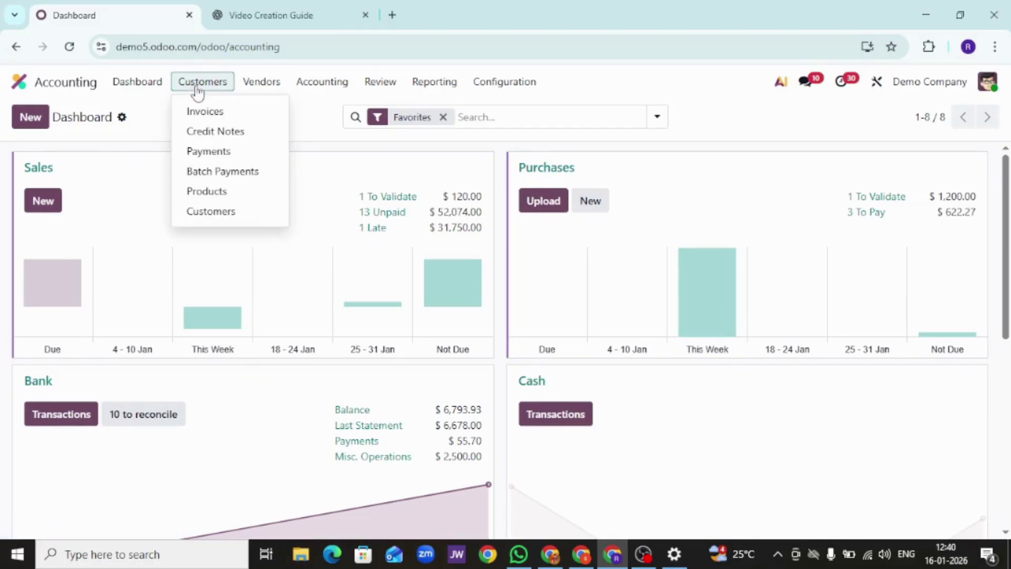
left_click(215, 124)
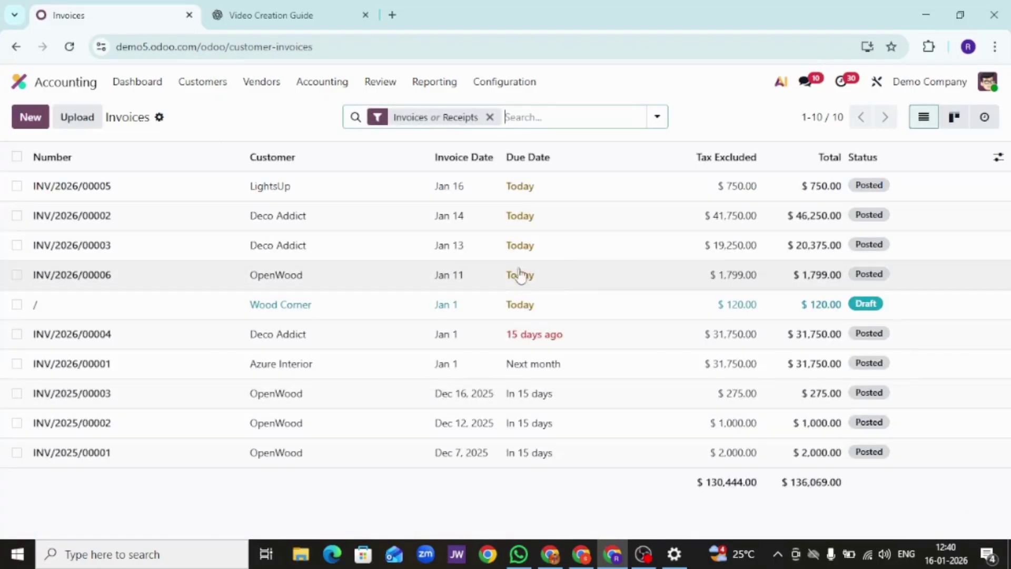
left_click(29, 123)
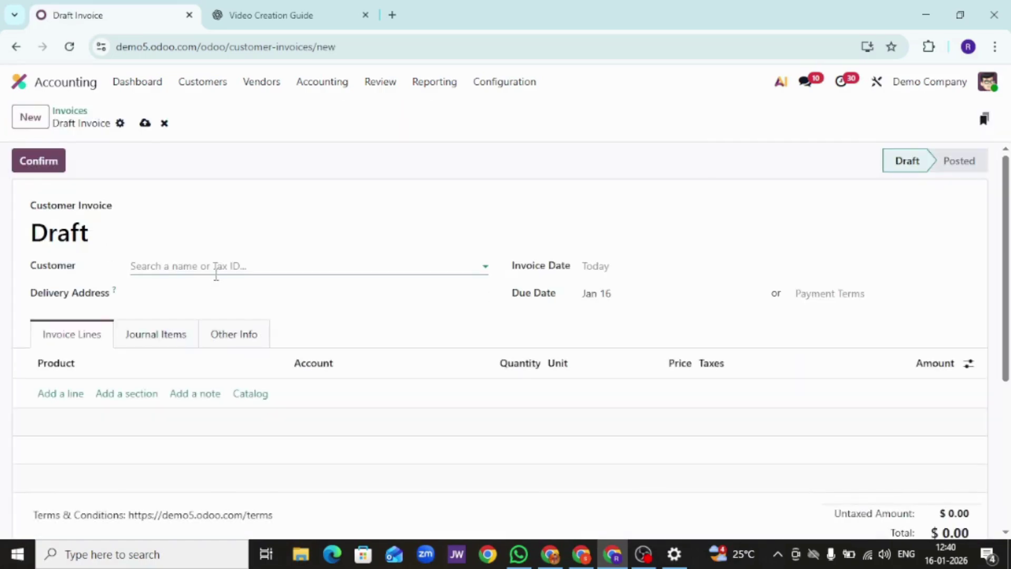
left_click(216, 269)
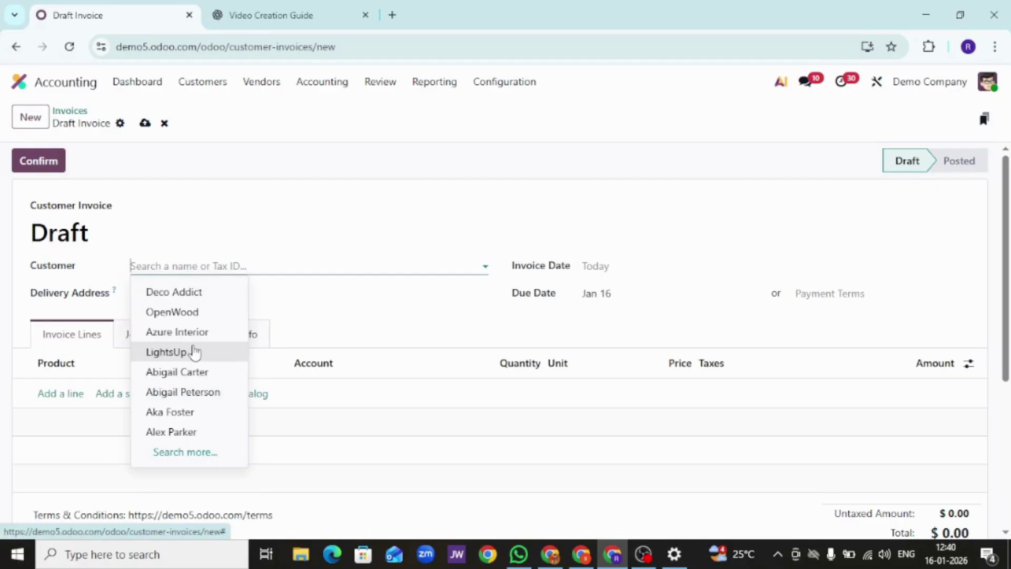
left_click(195, 350)
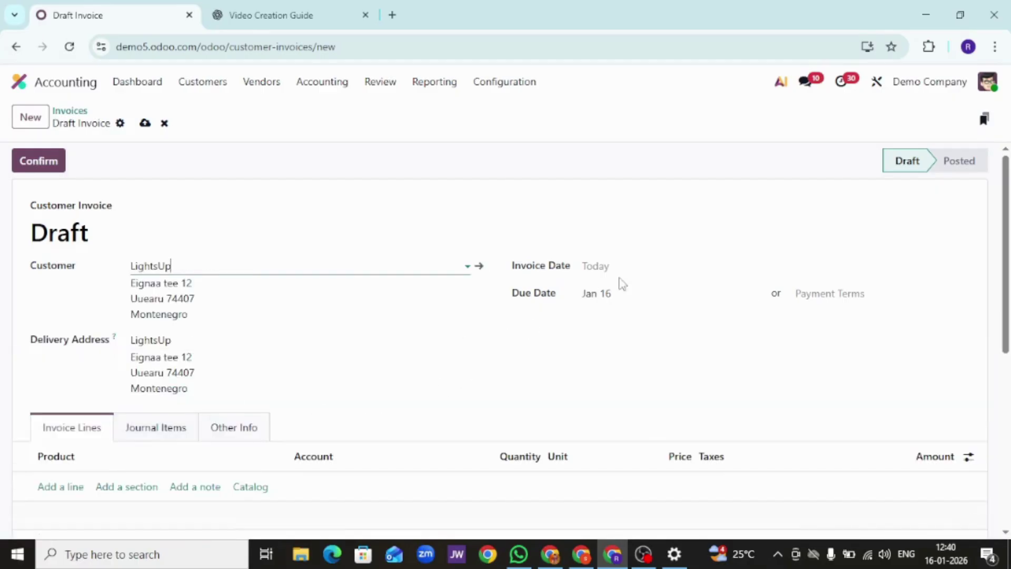
Step: Set the invoice date to 01/16/2026 and the payment terms to 30% Now, Balance 60 Days
left_click(697, 266)
left_click(848, 420)
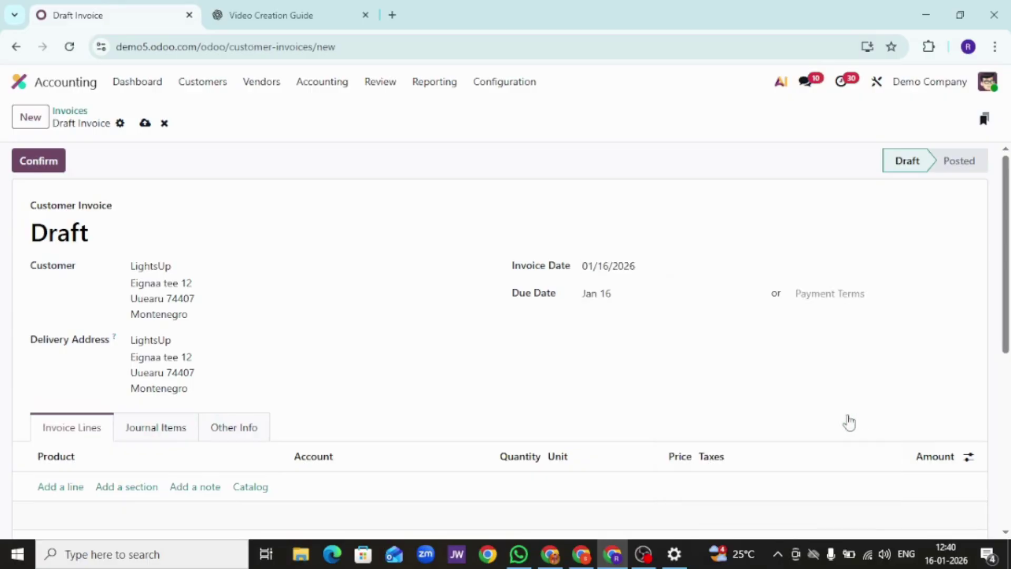
left_click(668, 305)
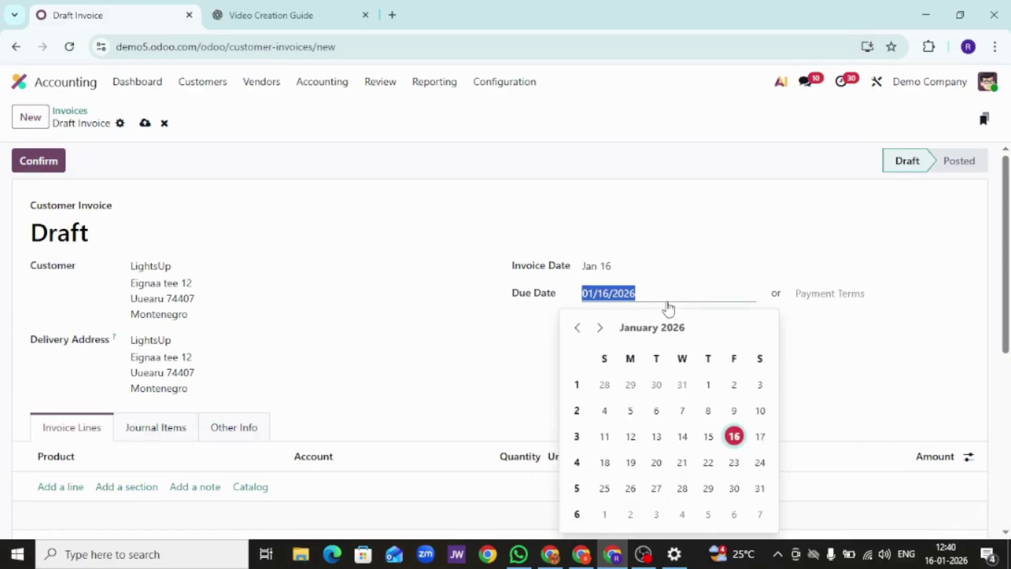
left_click(862, 296)
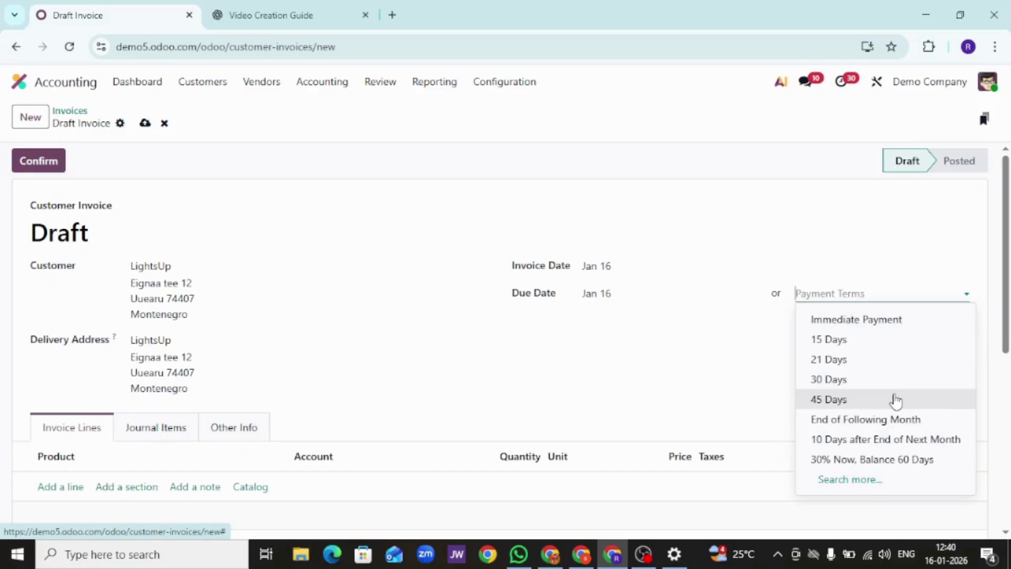
left_click(891, 462)
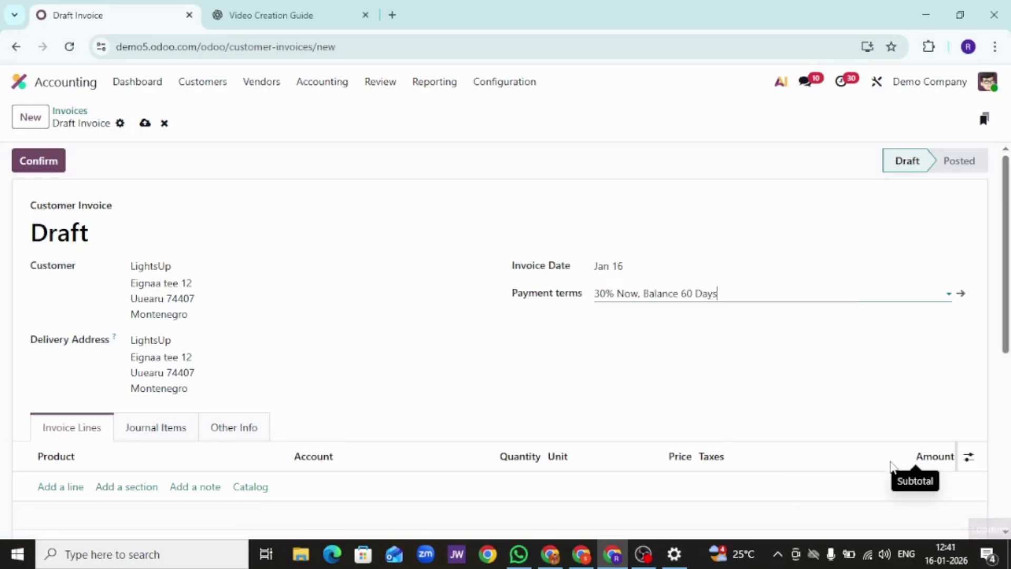
Step: Add an invoice line for the product Apple Pie and set its price to 200.00
scroll(738, 358, "down", 5)
scroll(738, 359, "up", 5)
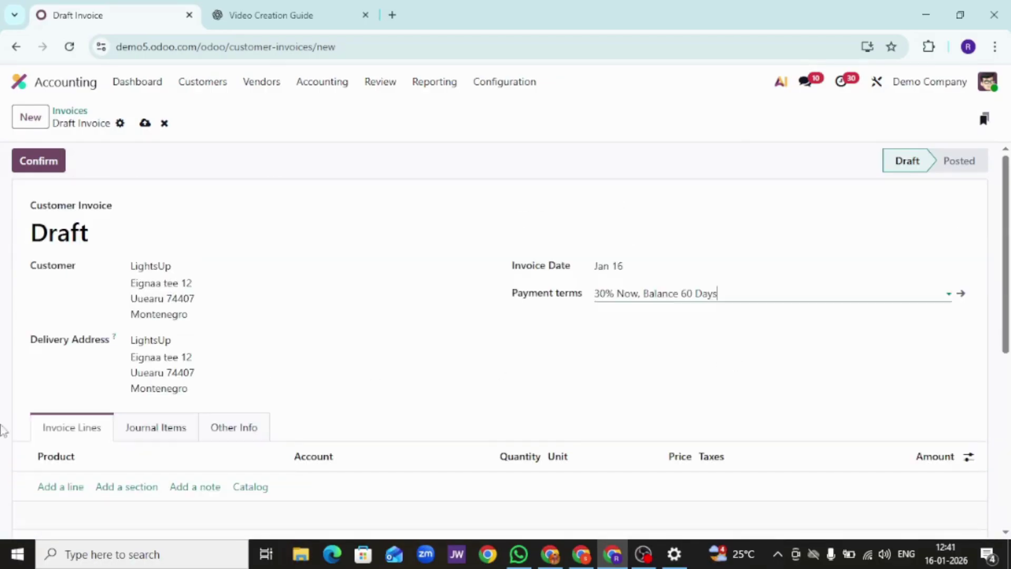
left_click(60, 486)
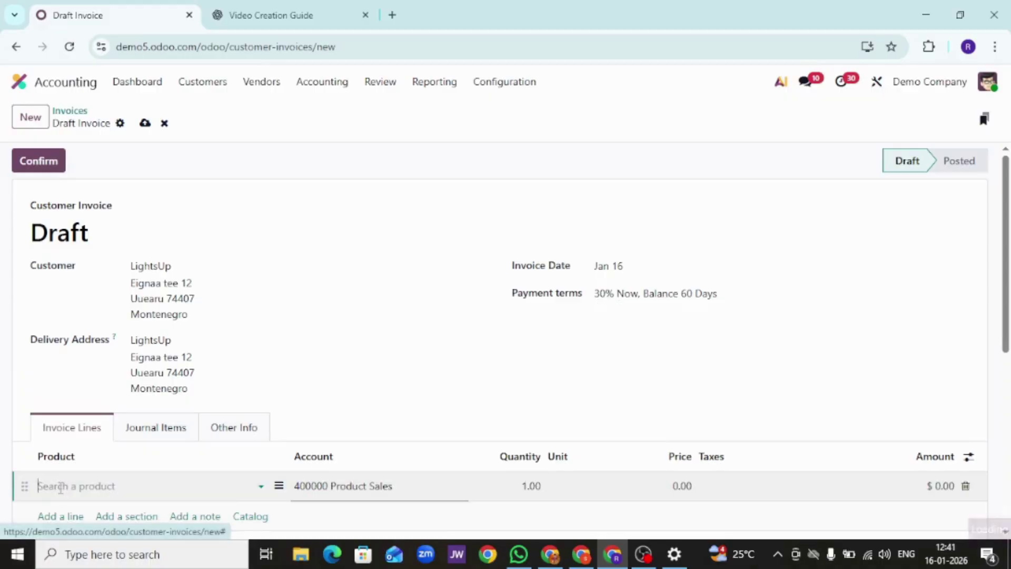
left_click(97, 484)
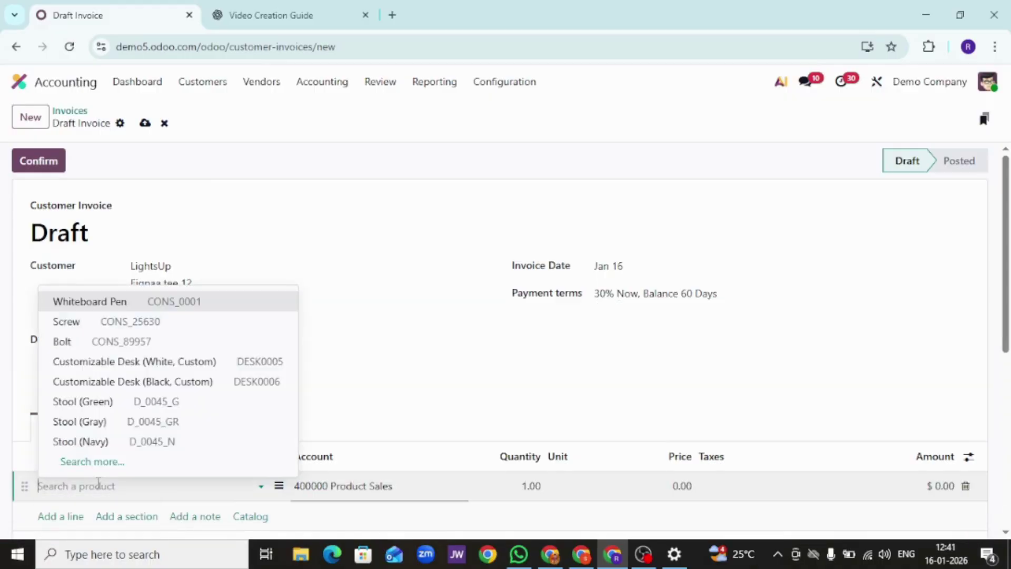
type("app")
left_click(121, 409)
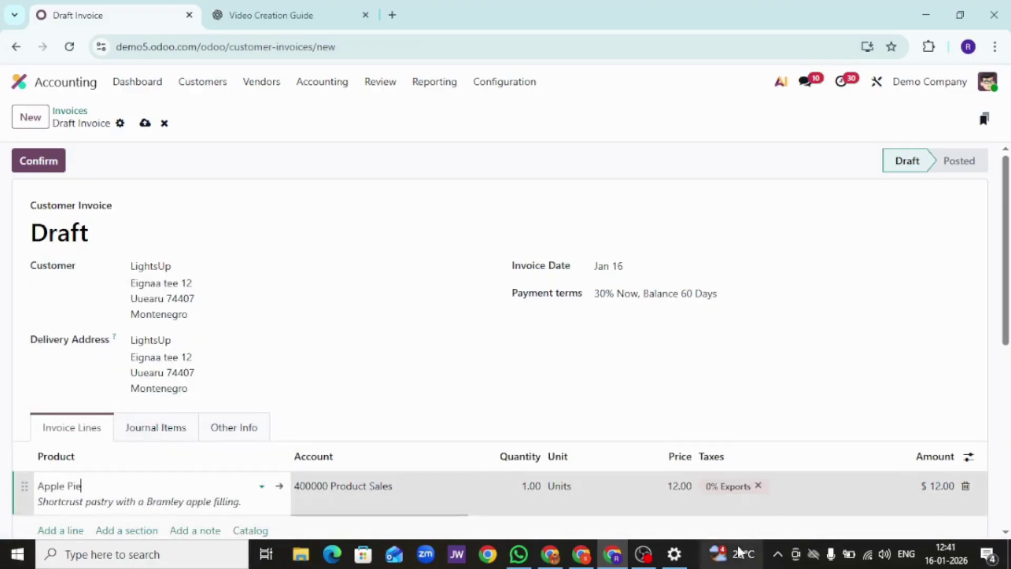
left_click(674, 486)
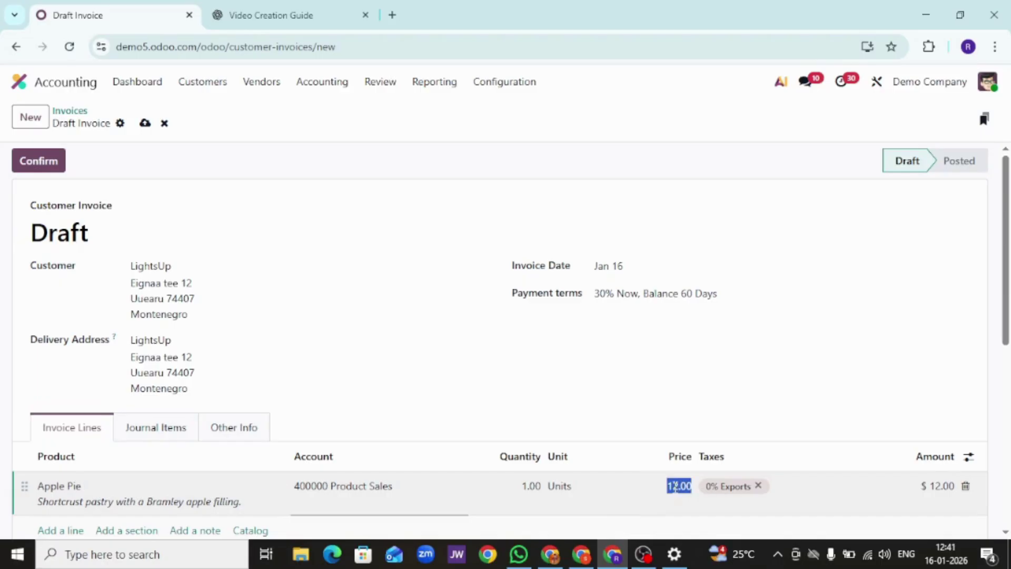
type("2")
left_click(775, 409)
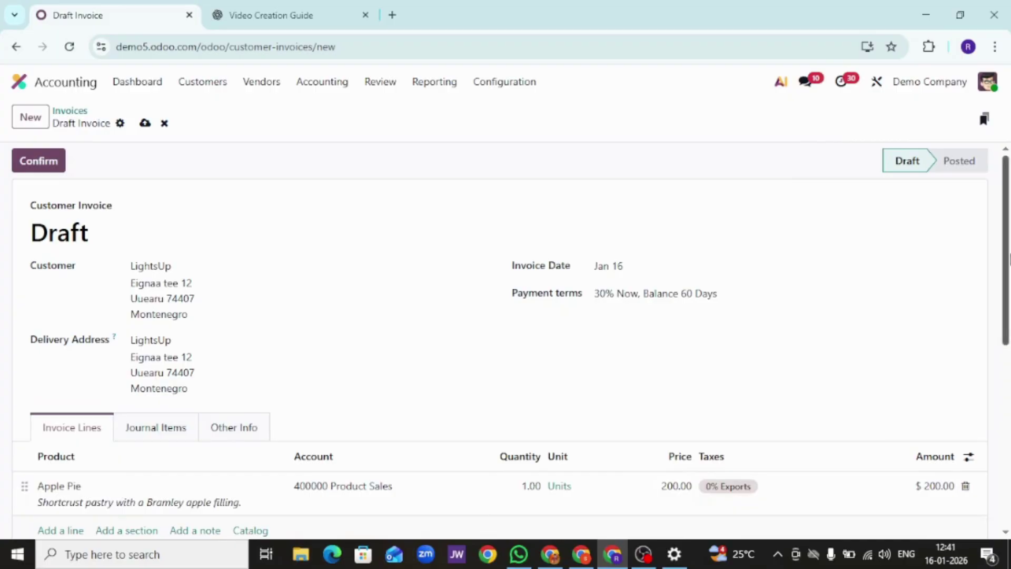
Step: Confirm the draft LightsUp invoice so that it is posted
scroll(143, 202, "down", 6)
scroll(144, 202, "up", 6)
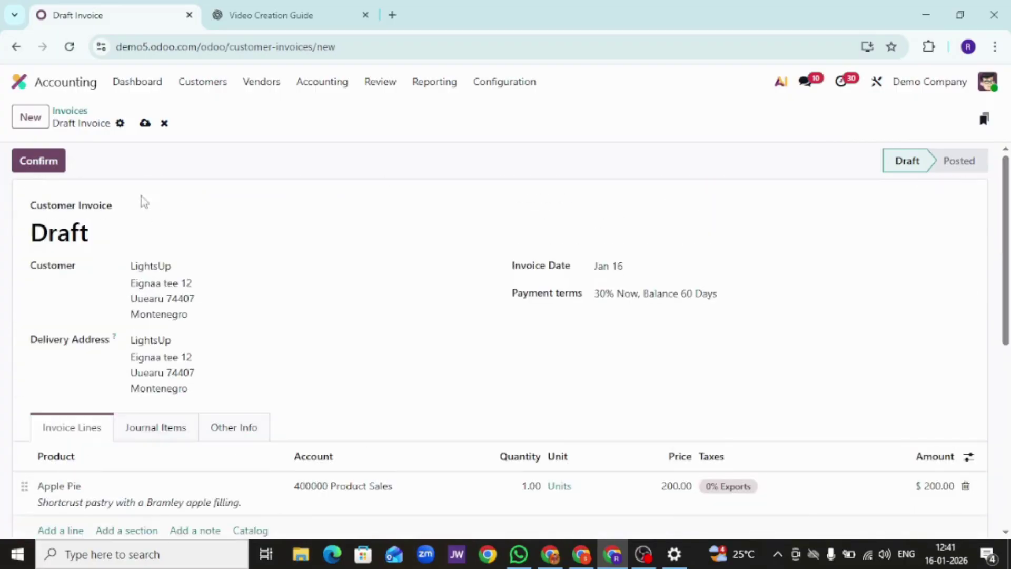
left_click(55, 158)
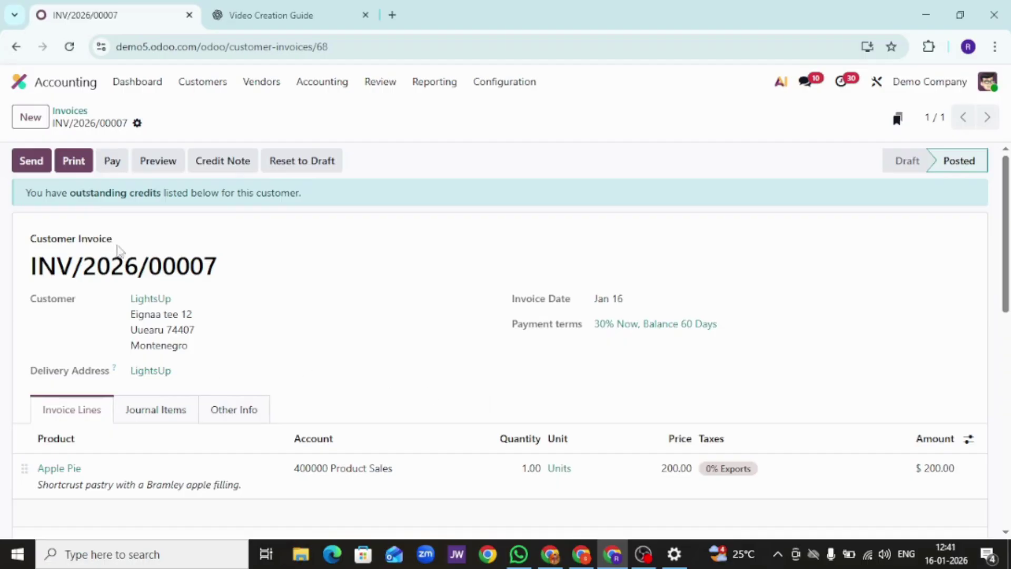
Step: Start registering a payment for the posted invoice and set the payment amount to $80
left_click(113, 161)
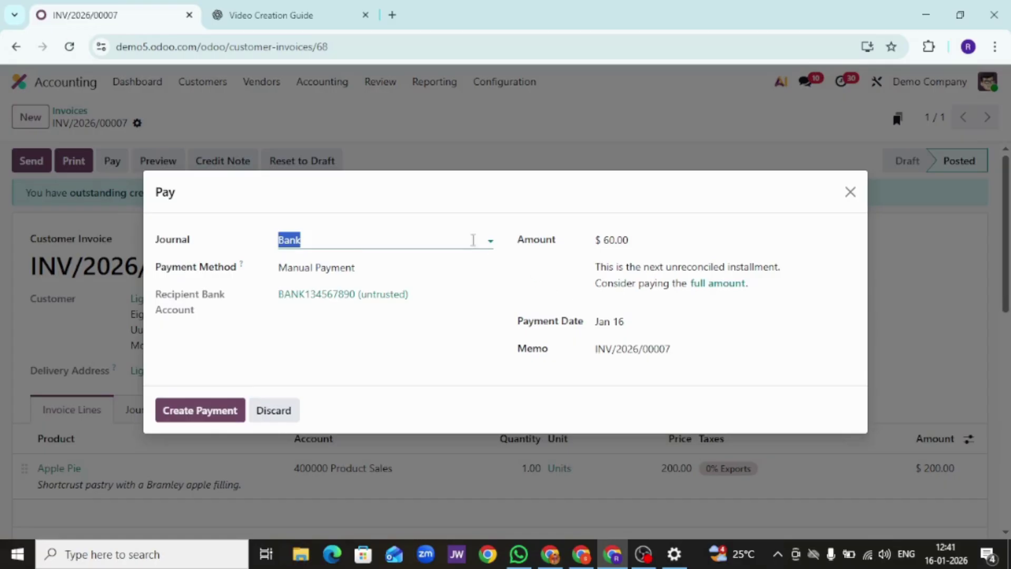
left_click_drag(594, 278, 758, 291)
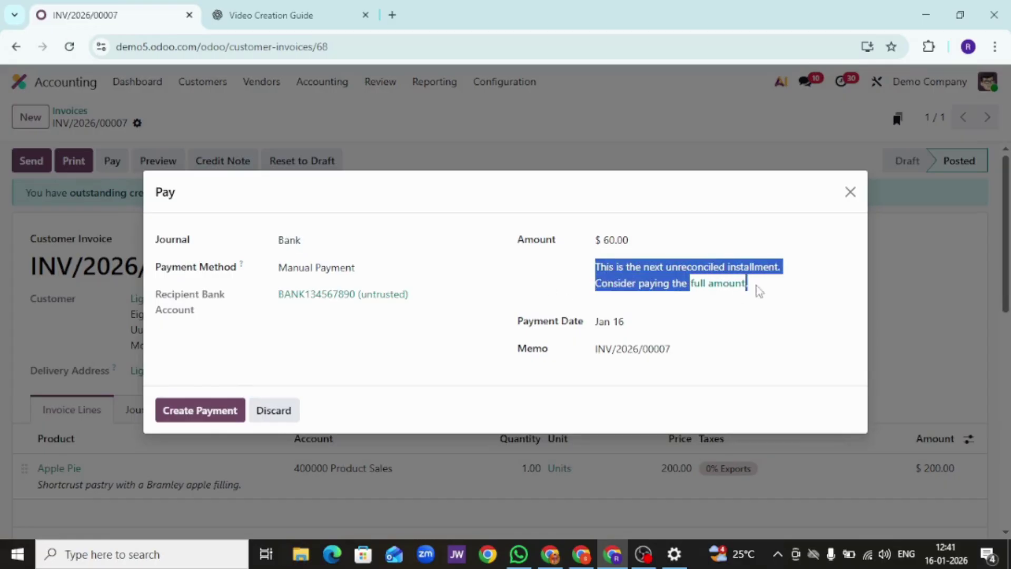
left_click(562, 279)
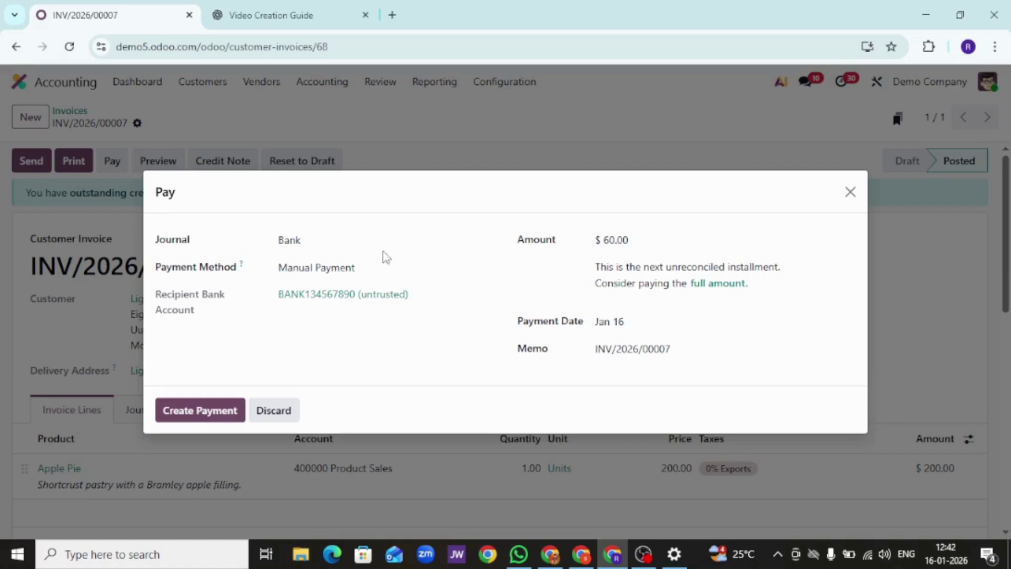
left_click(648, 246)
type("80")
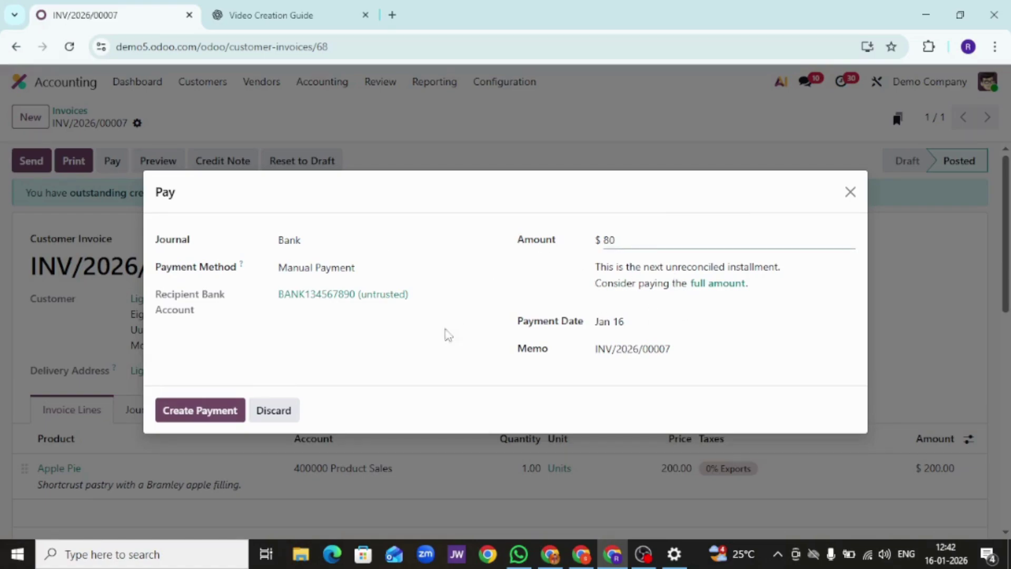
left_click(560, 281)
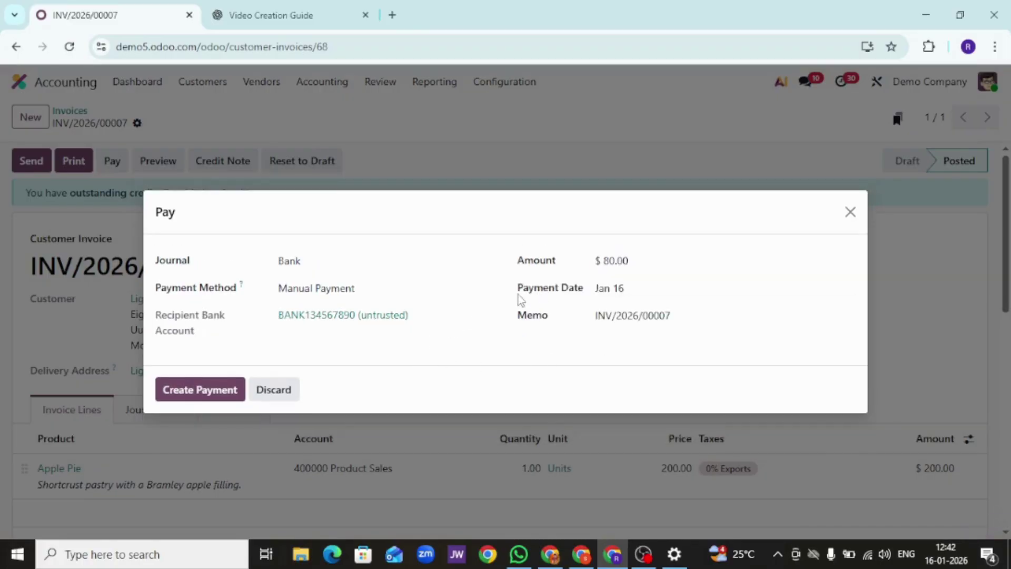
Step: Set the payment journal to Cash with Manual Payment as the method, and create the payment
left_click(347, 264)
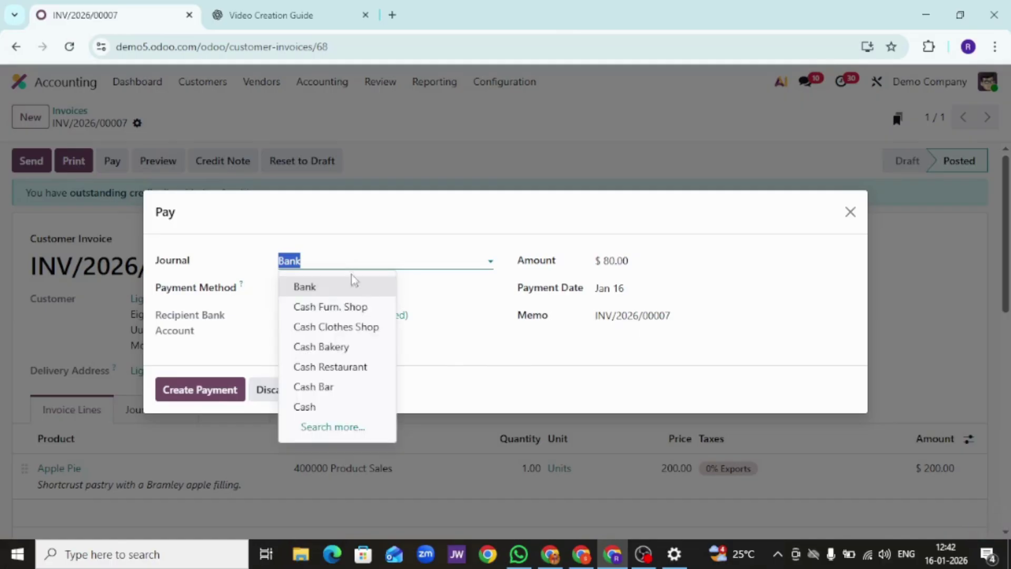
left_click(337, 411)
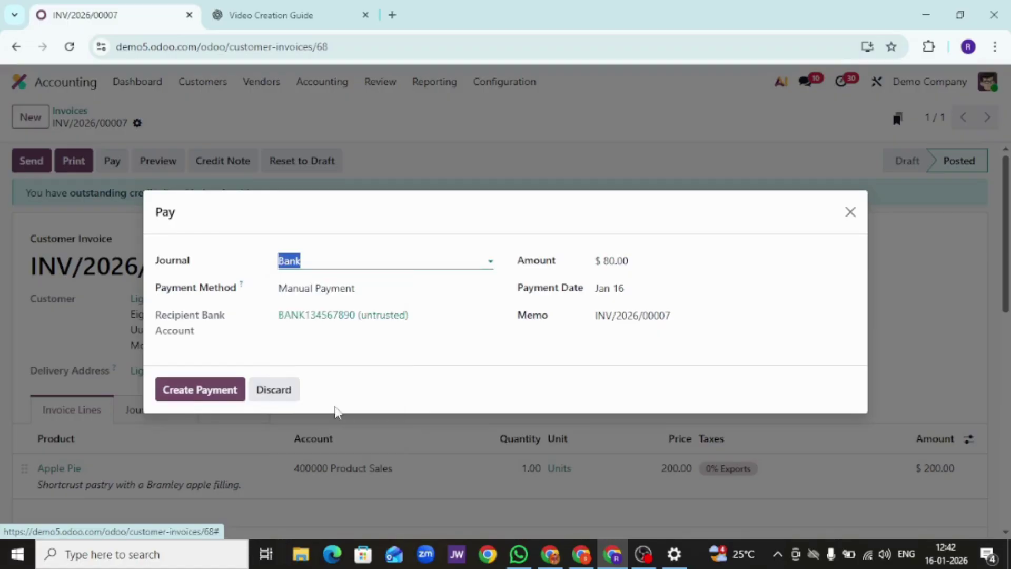
left_click(417, 291)
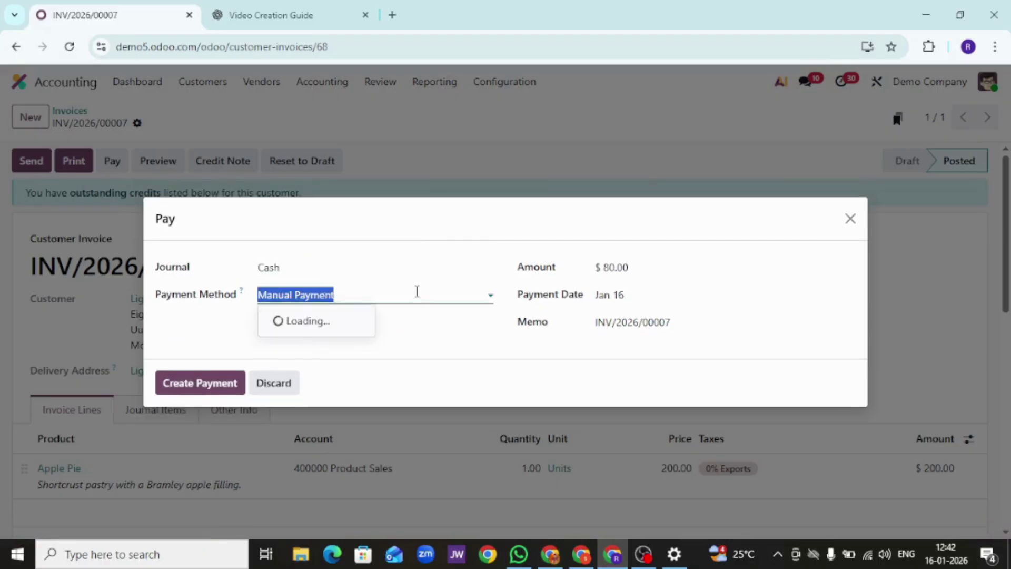
left_click(417, 291)
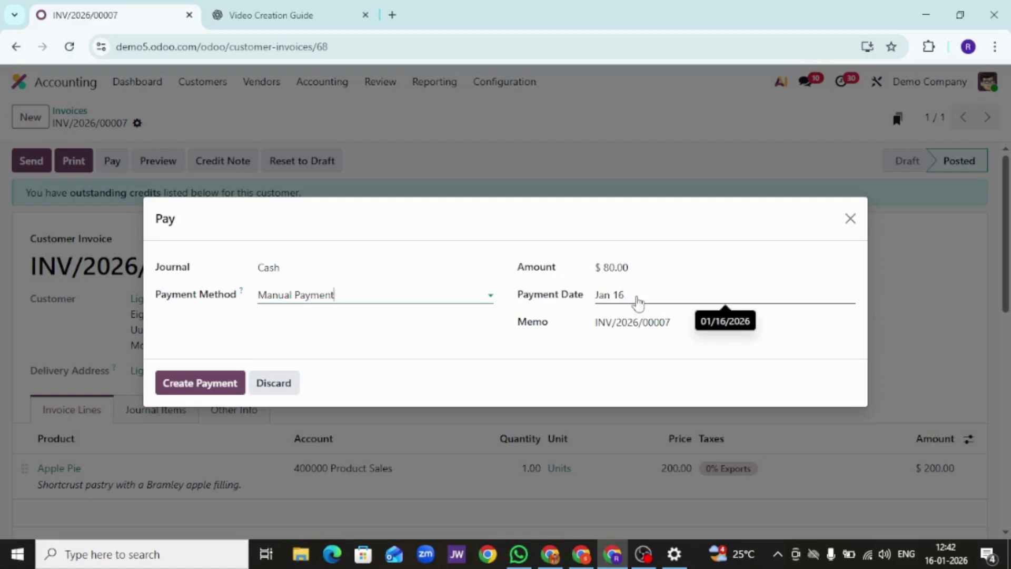
left_click(208, 386)
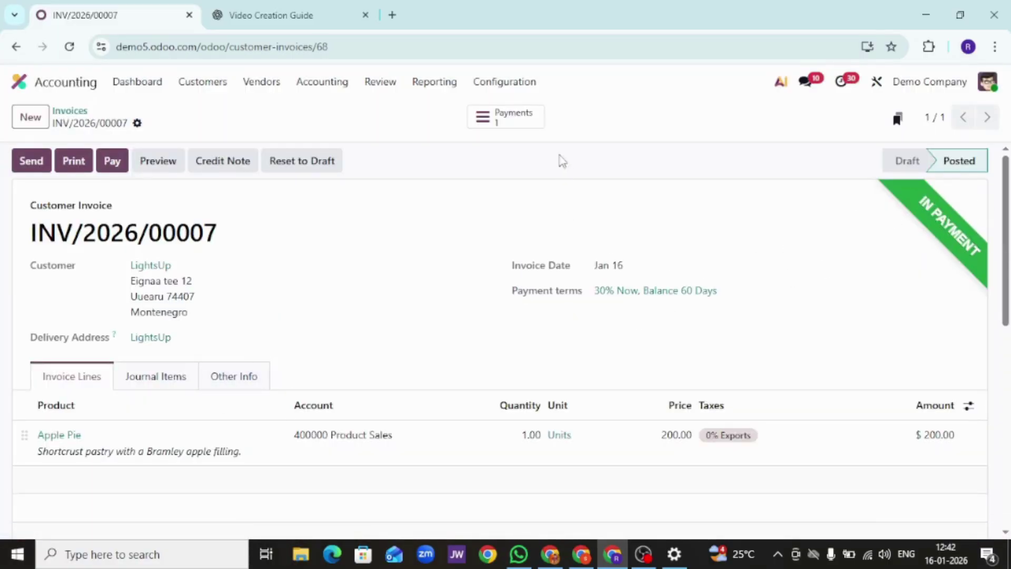
Step: Open the payment linked to the invoice, validate it and return to the invoice
left_click(532, 127)
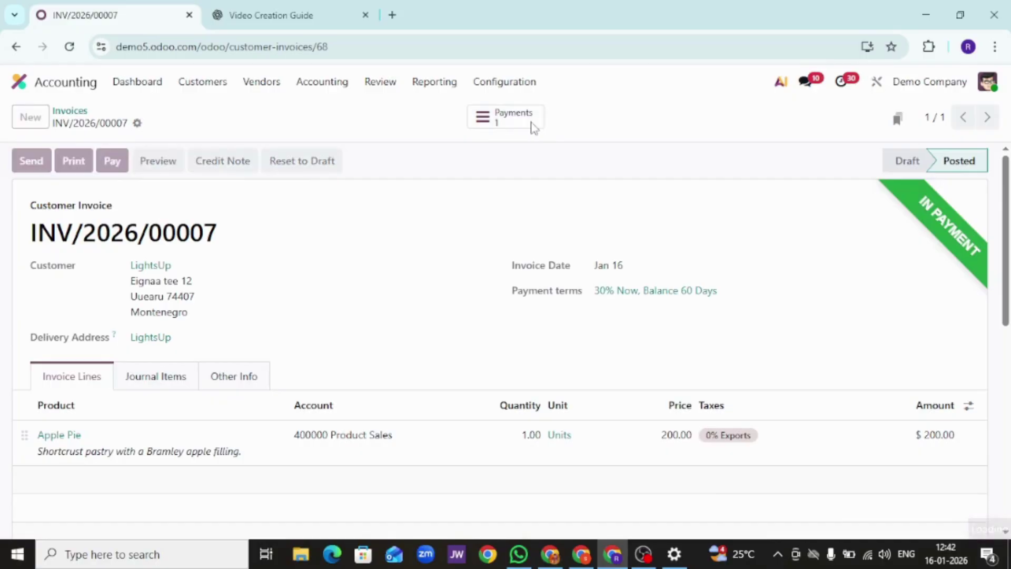
left_click(47, 171)
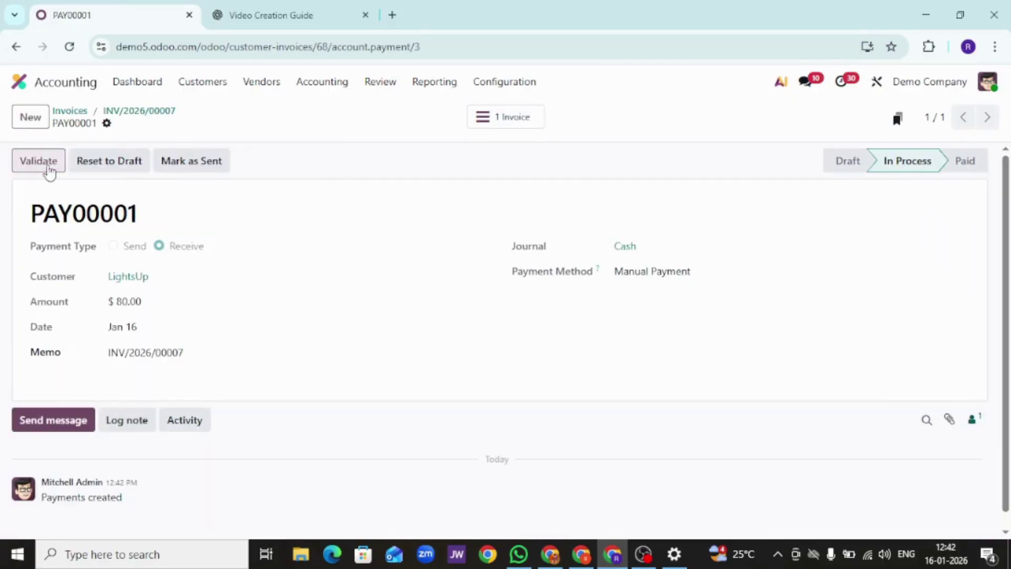
left_click(132, 112)
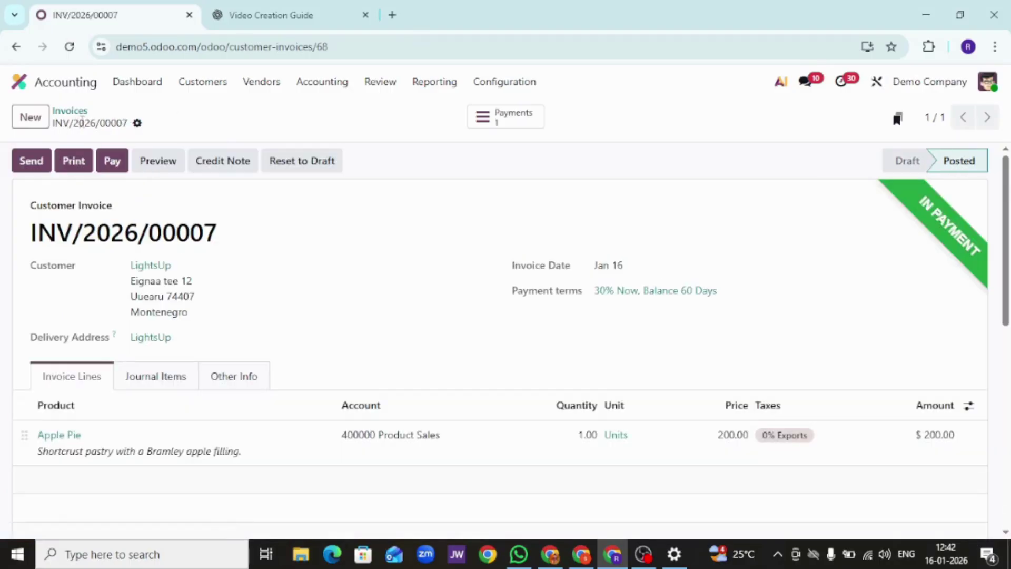
Step: Go back to the customer invoices list and remove the Invoices or Receipts filter to check the new invoice's status
left_click(76, 117)
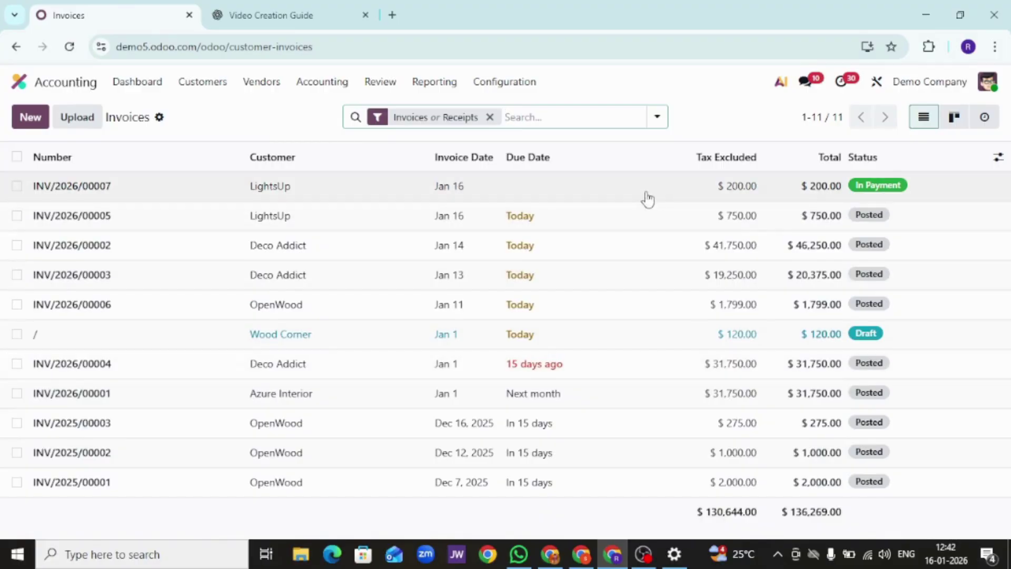
left_click(491, 118)
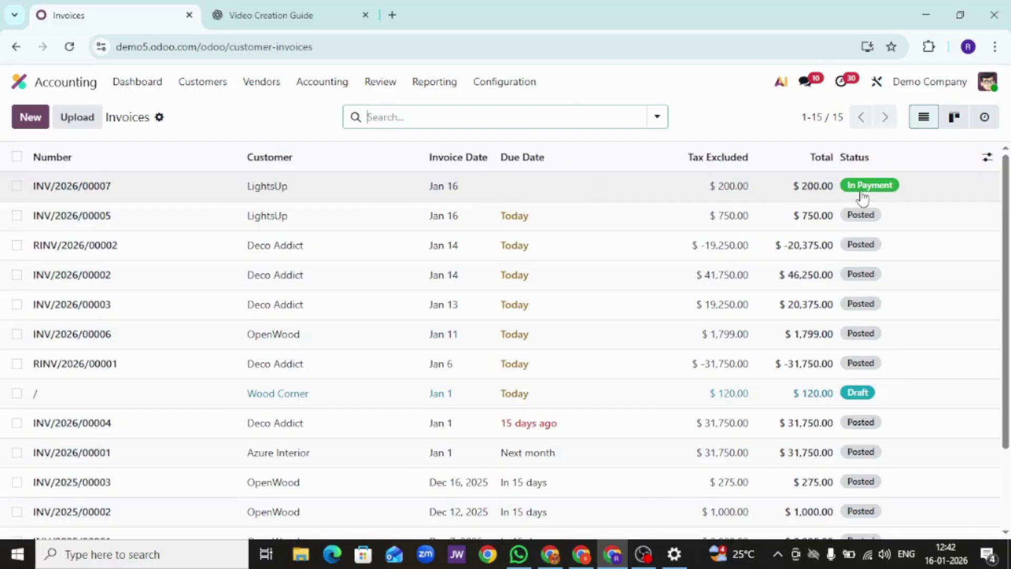
left_click(453, 90)
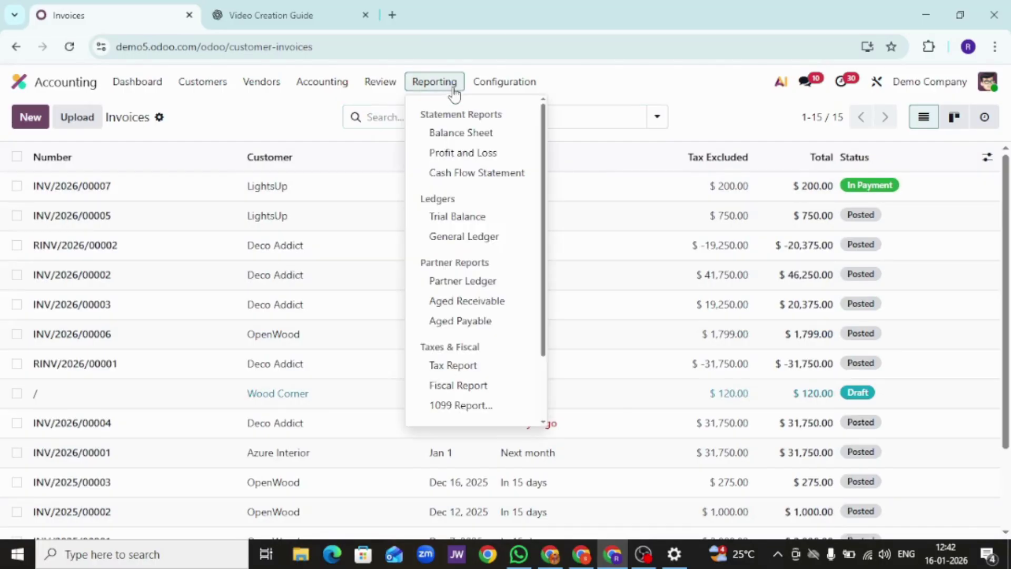
left_click(477, 90)
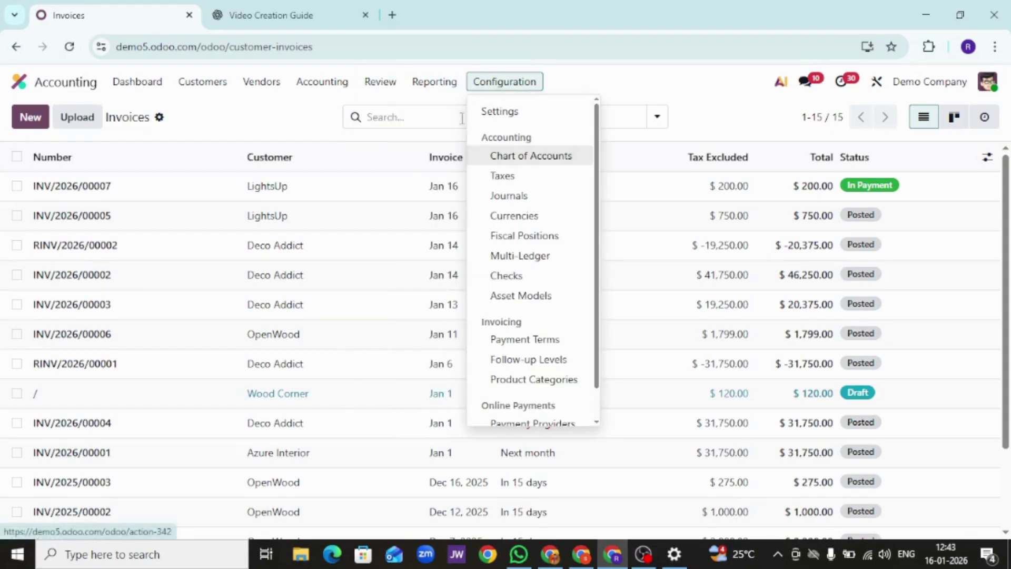
Step: Open the list of journal items to reconcile and expand the LightsUp group under Account Receivable
left_click(453, 93)
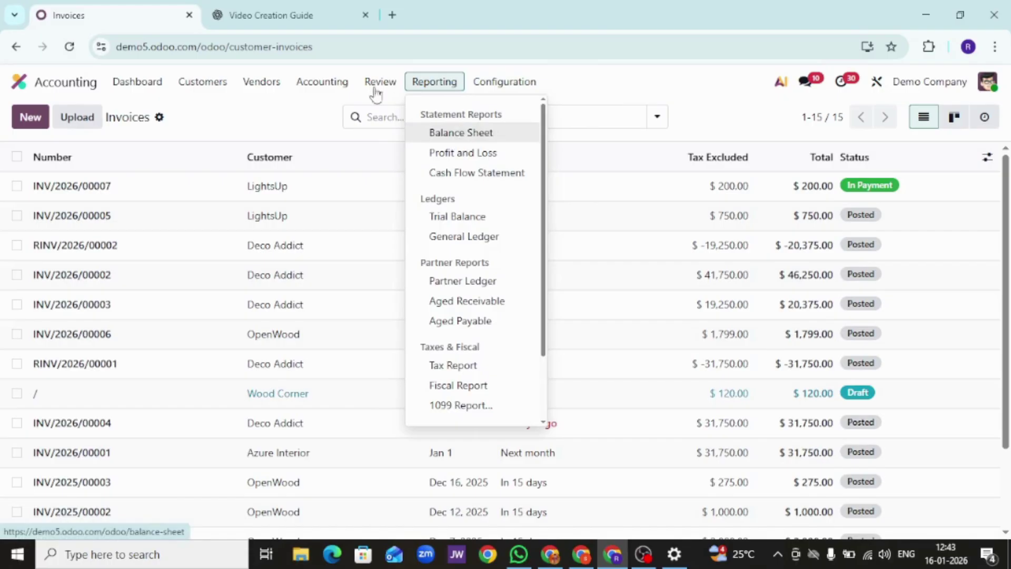
left_click(334, 95)
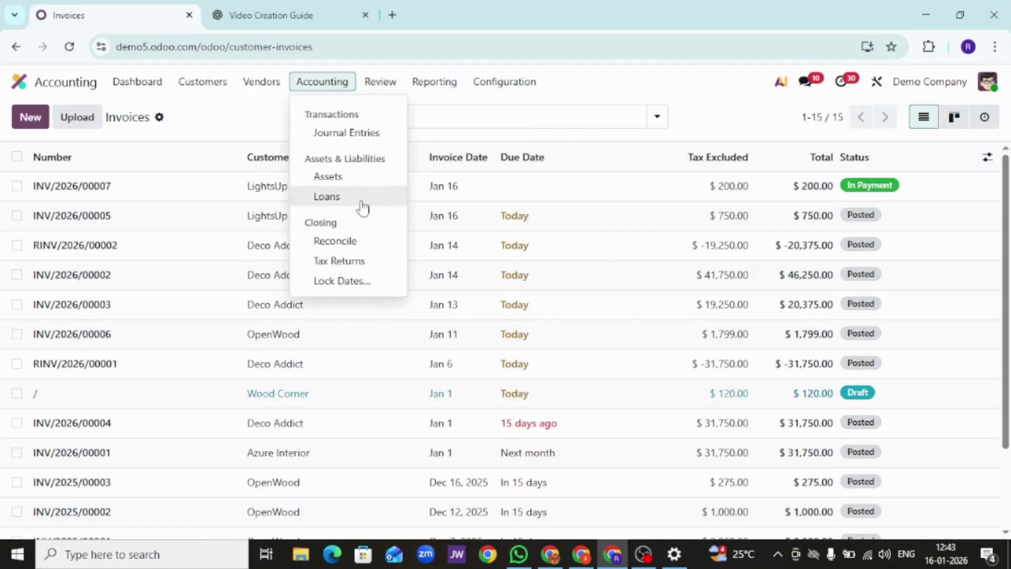
left_click(357, 246)
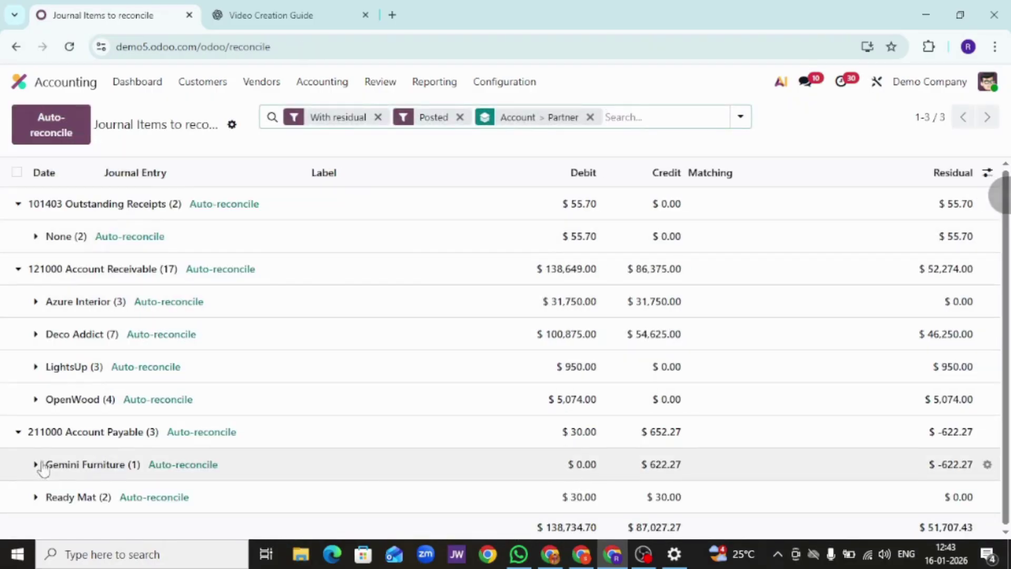
left_click(35, 369)
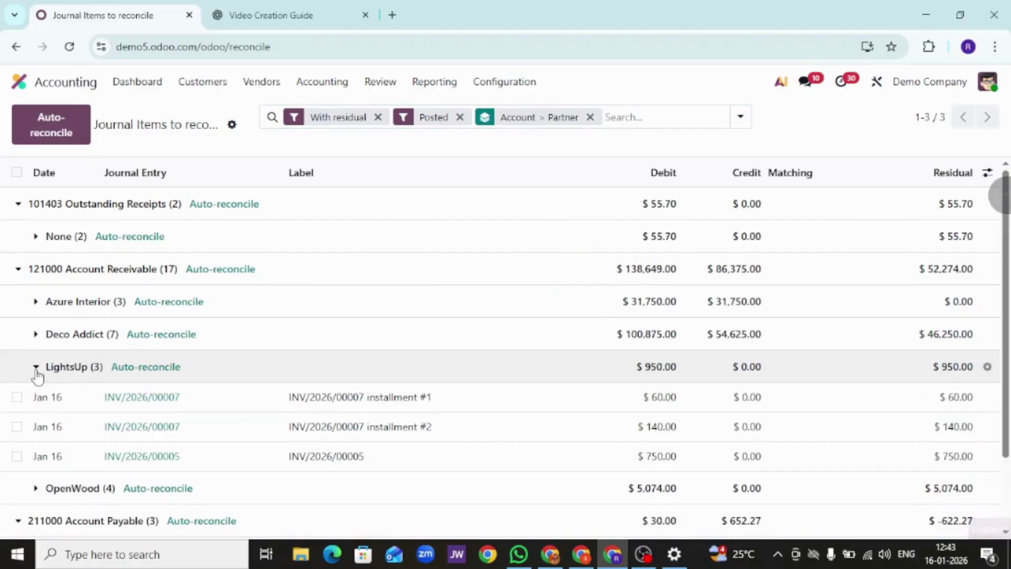
Step: Reconcile installment #1 of the $200 LightsUp invoice through a write-off entry on the 101401 Bank account
left_click(17, 398)
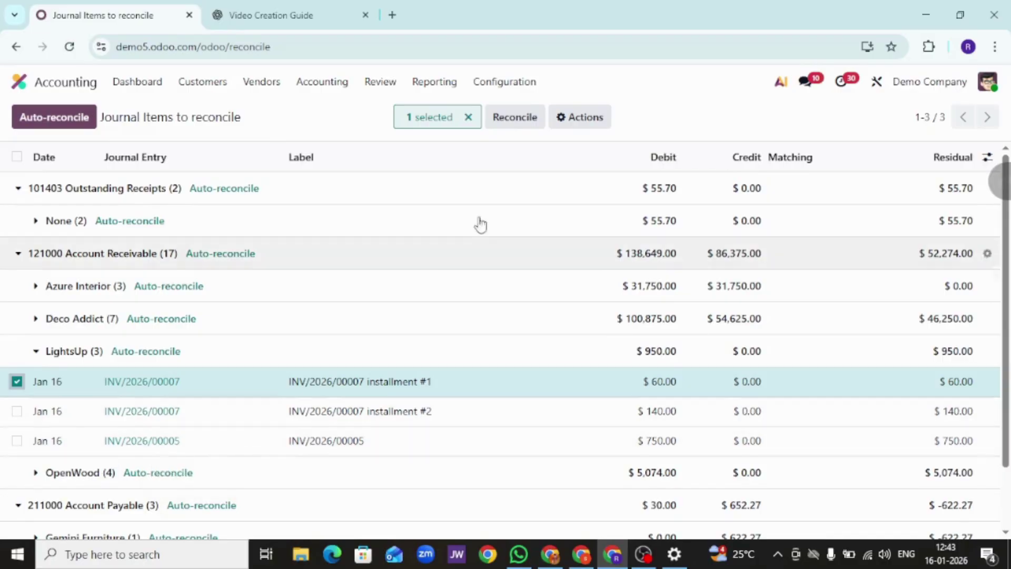
left_click(528, 122)
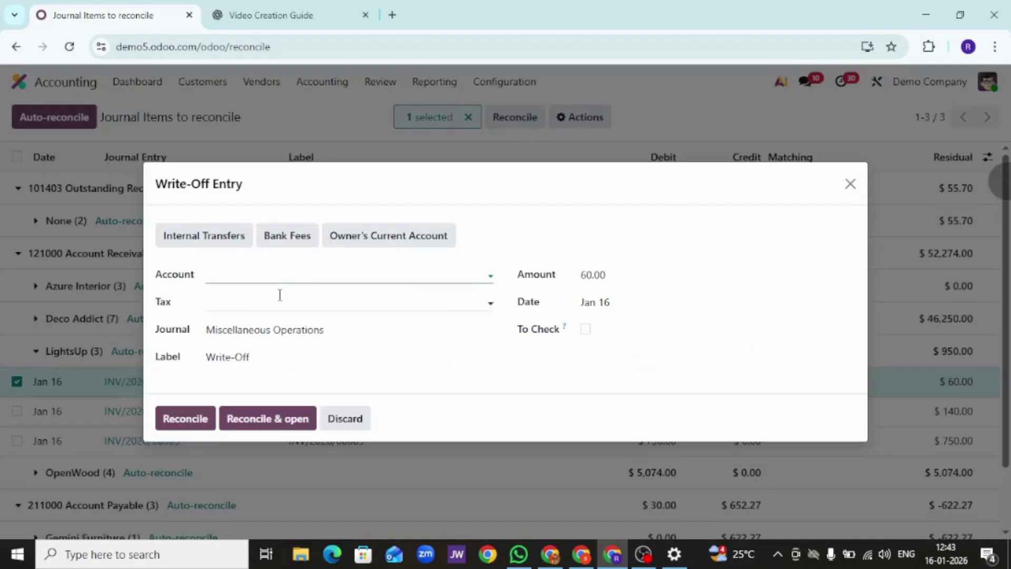
left_click(303, 277)
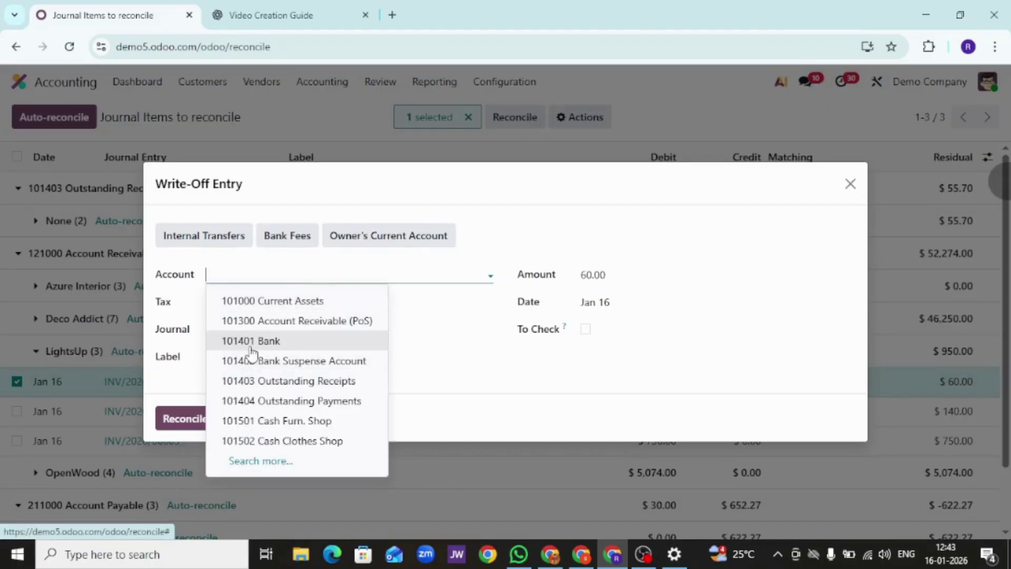
left_click(253, 344)
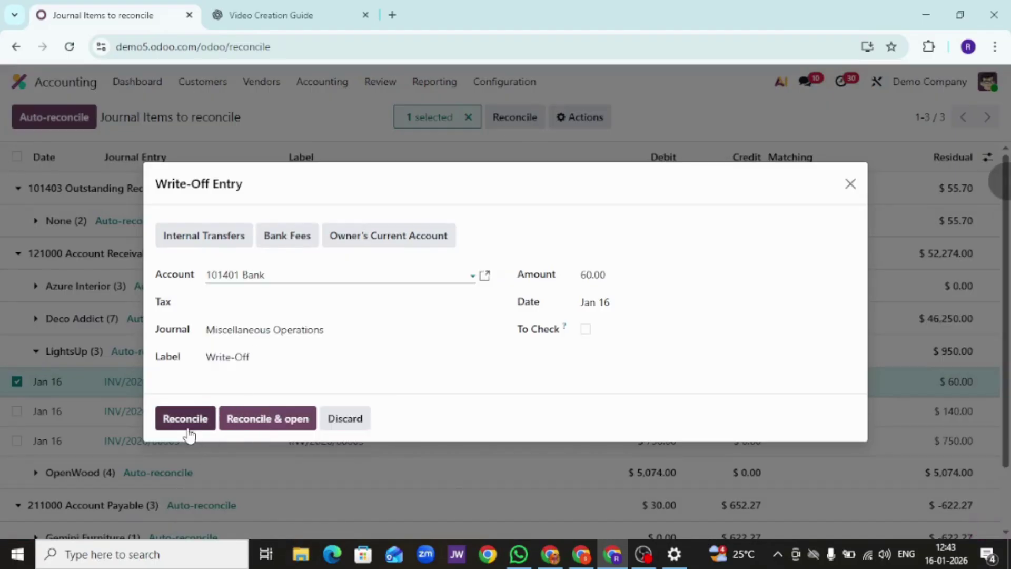
left_click(196, 421)
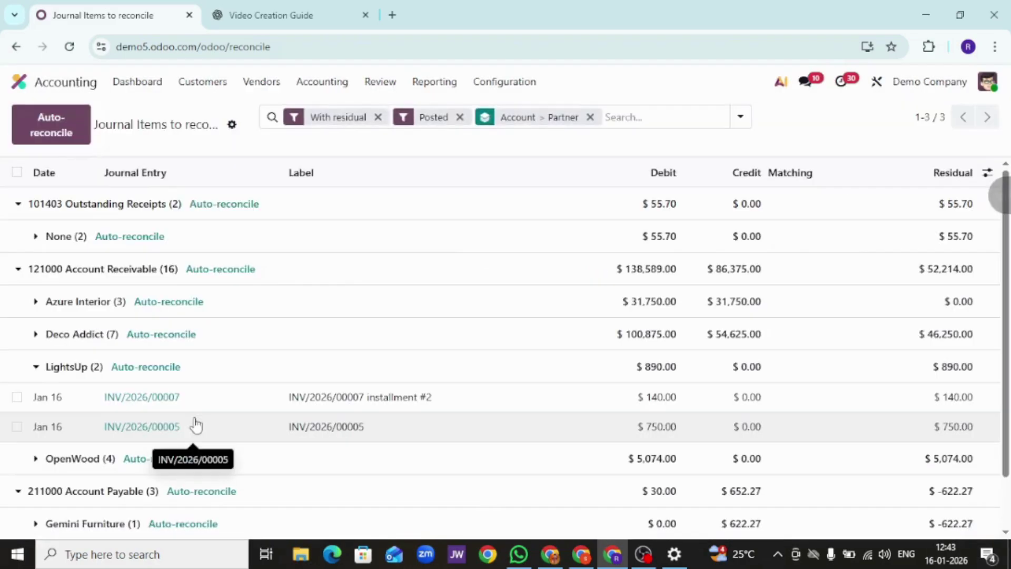
Step: Open the $200 LightsUp invoice from the customer invoices to check its payment status, and return to the list
left_click(230, 82)
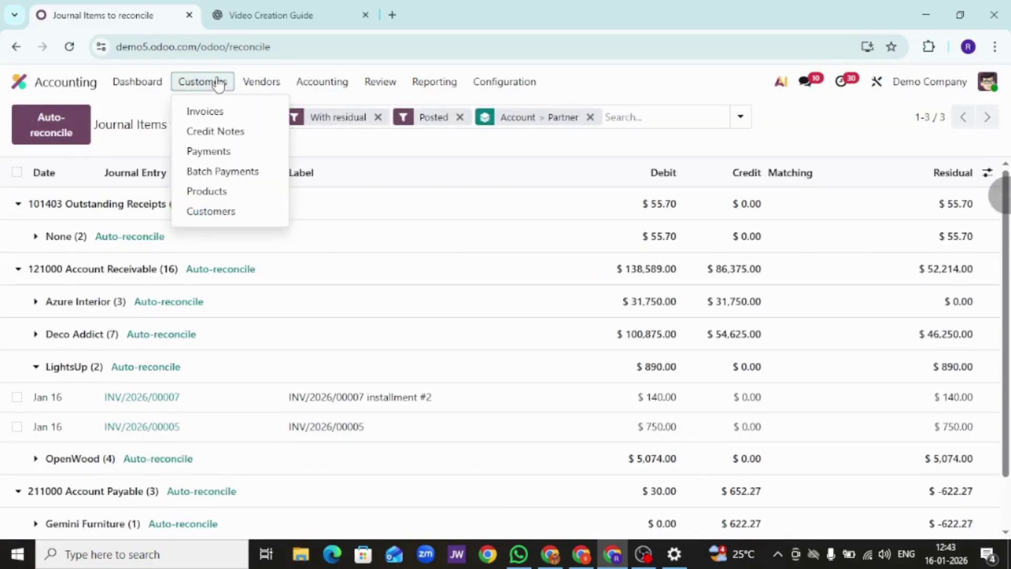
left_click(224, 111)
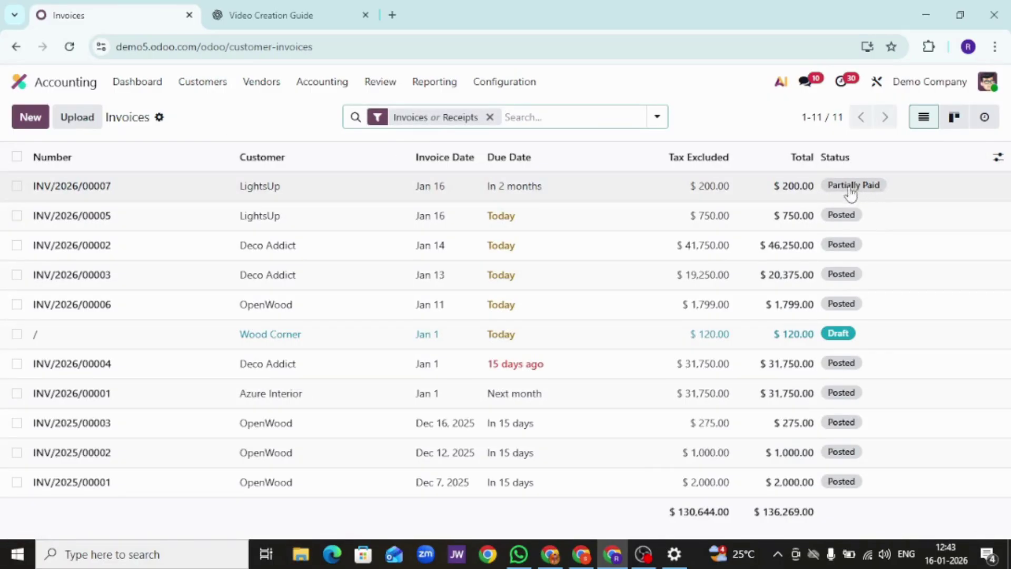
left_click(783, 194)
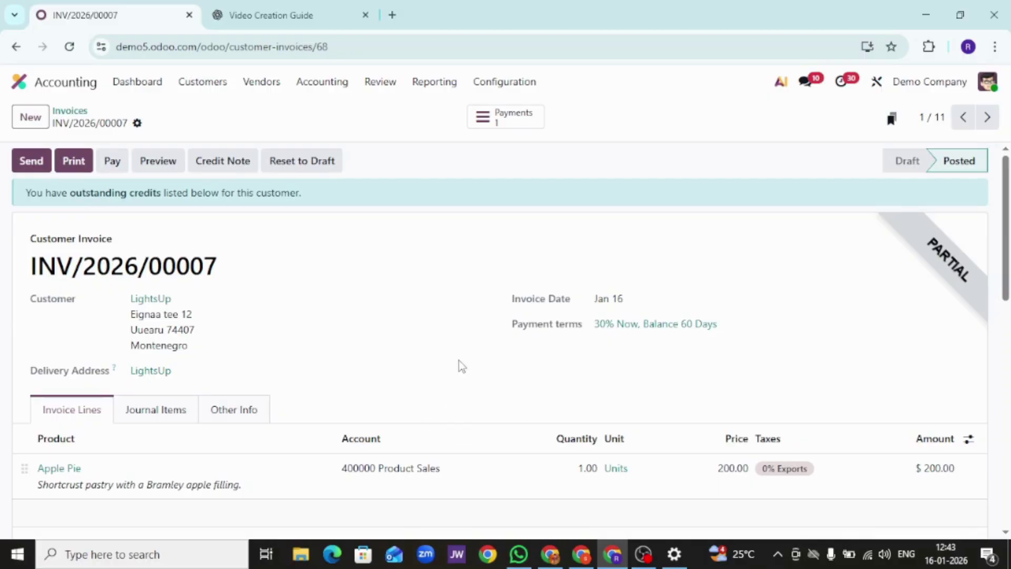
left_click(75, 112)
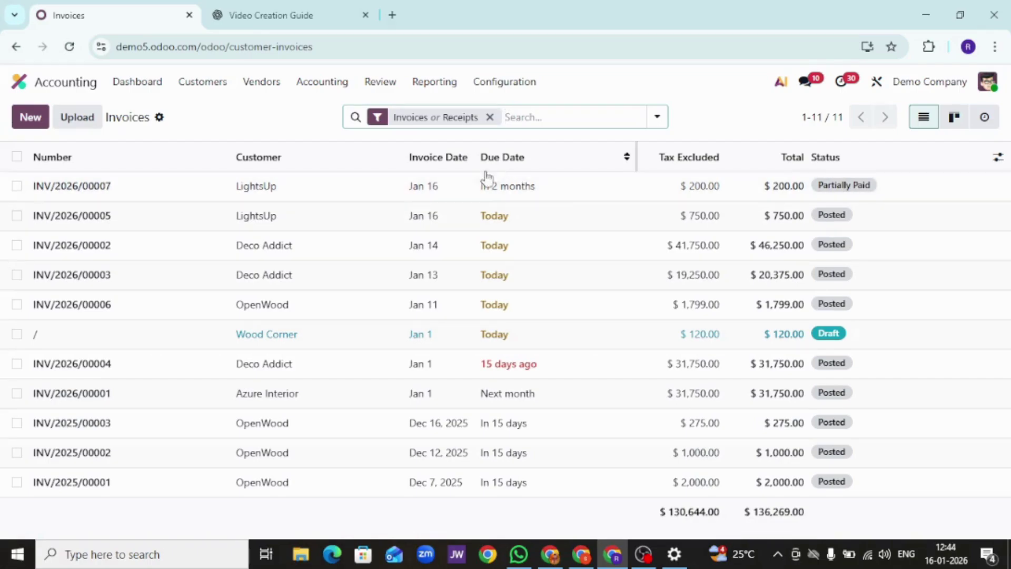
mouse_move(515, 193)
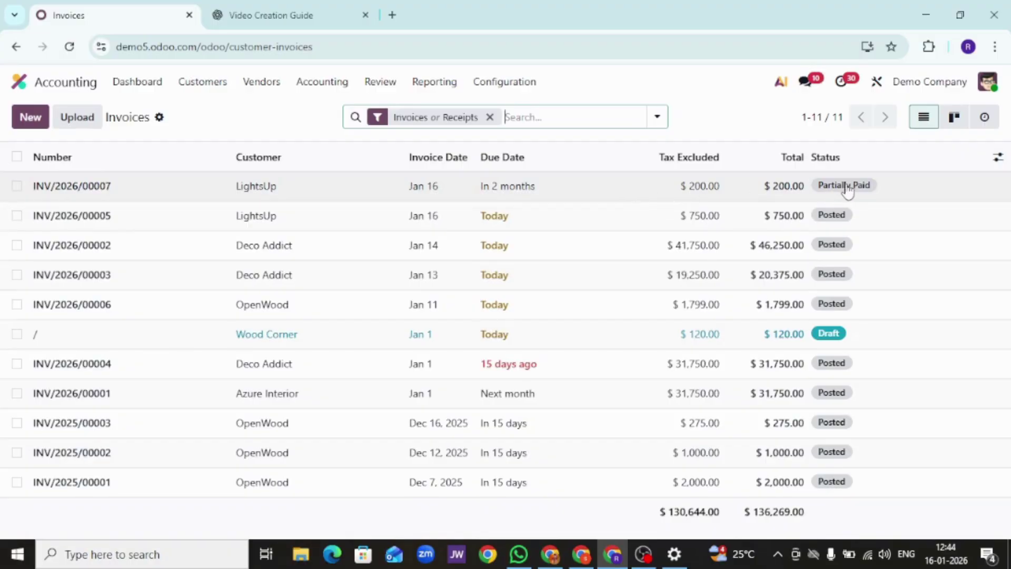
Step: Register a $140 payment on the $200 LightsUp invoice using the Bank journal and Manual Payment, and return to the invoices list
left_click(581, 196)
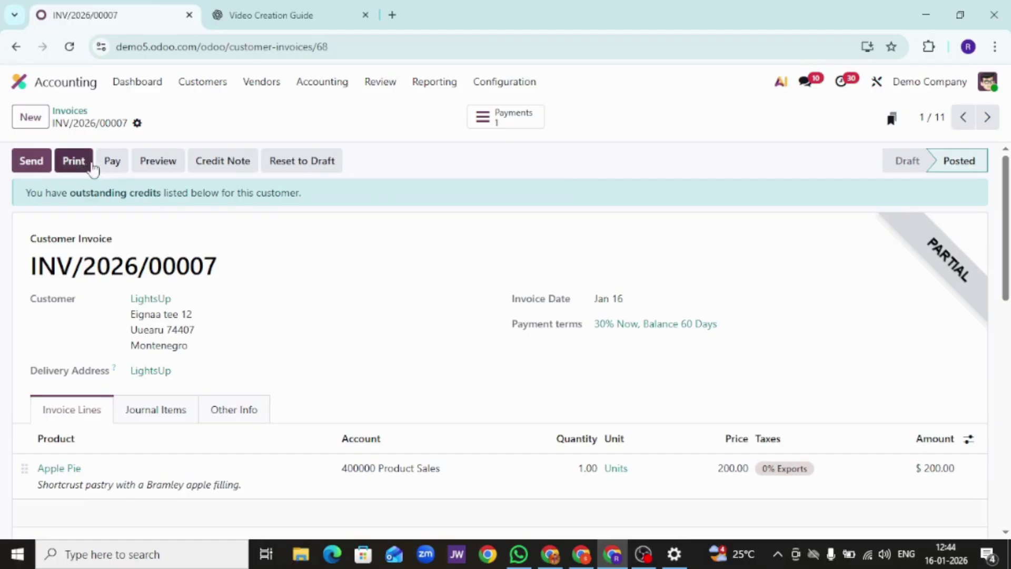
left_click(113, 162)
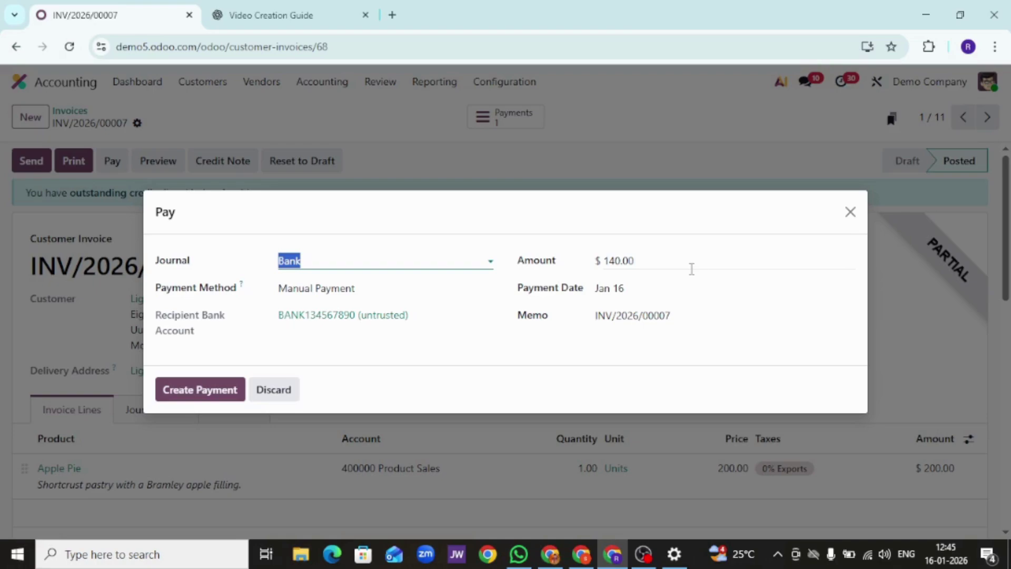
left_click(400, 355)
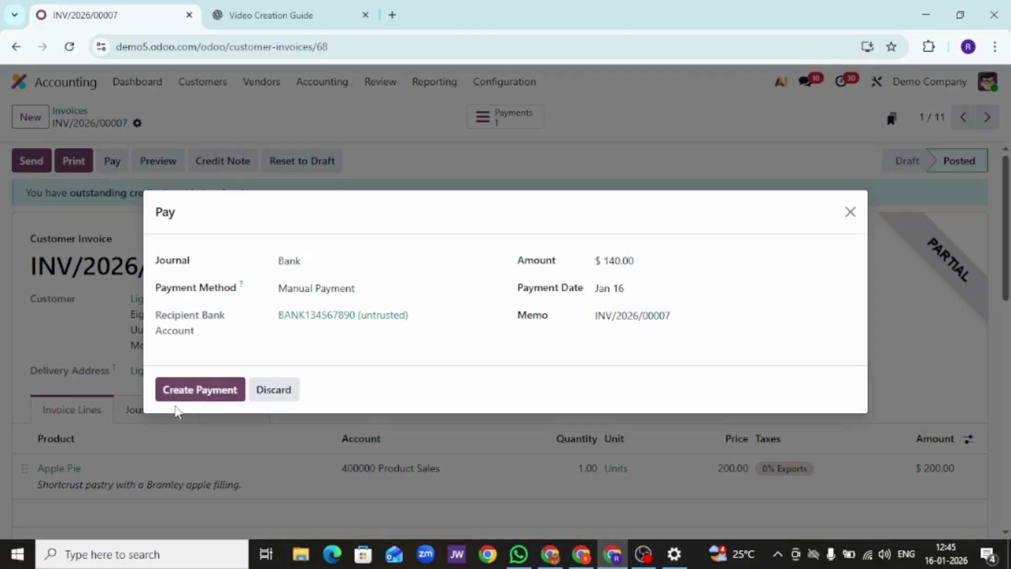
left_click(193, 399)
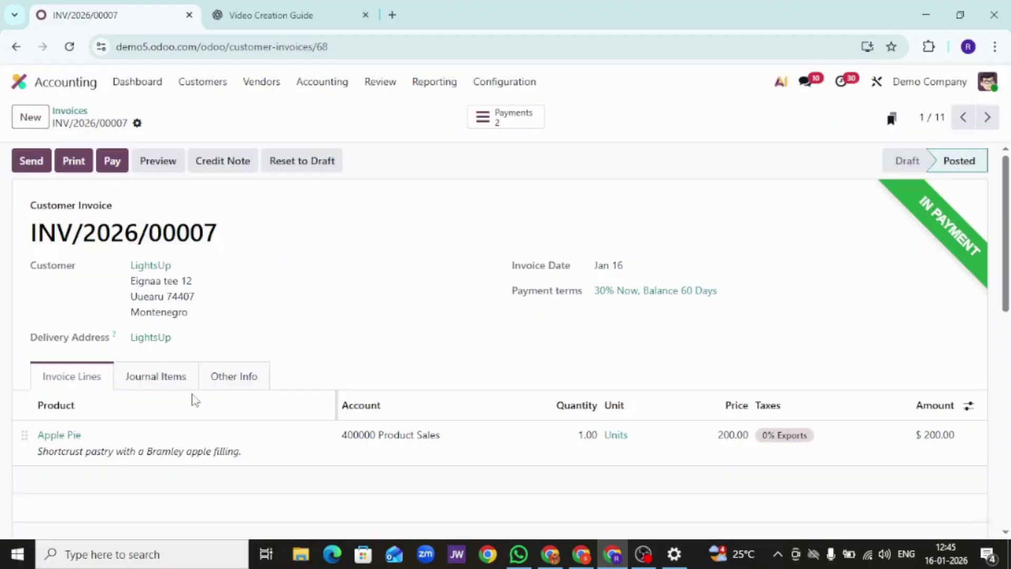
left_click(70, 111)
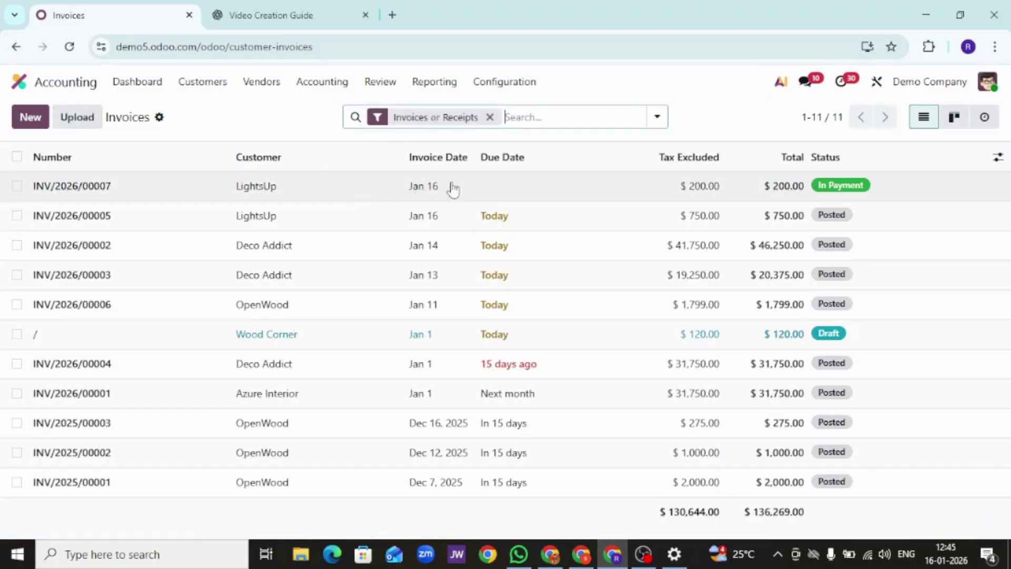
Step: Reopen the journal items to reconcile and expand the LightsUp entries under Account Receivable
left_click(330, 84)
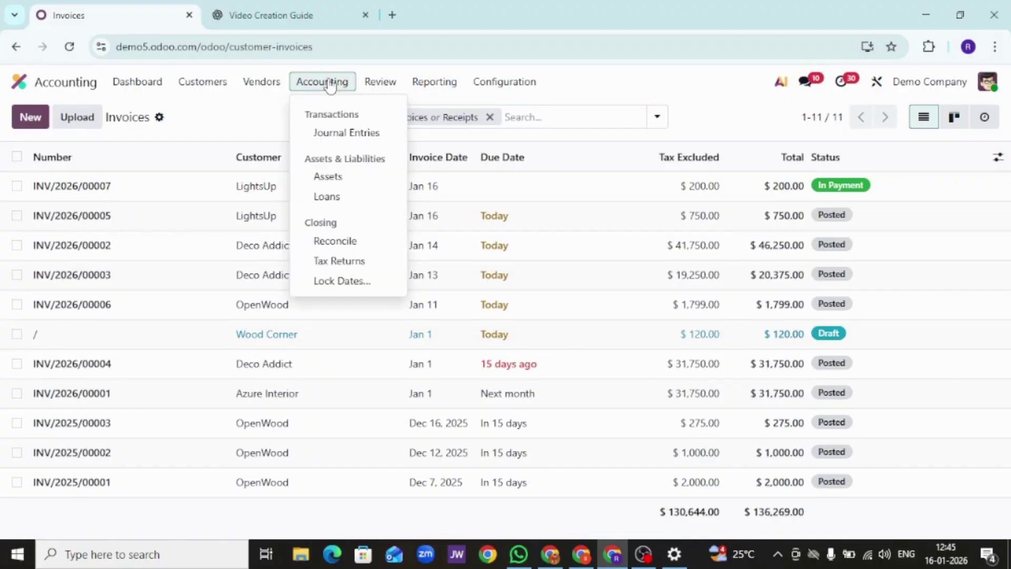
left_click(361, 245)
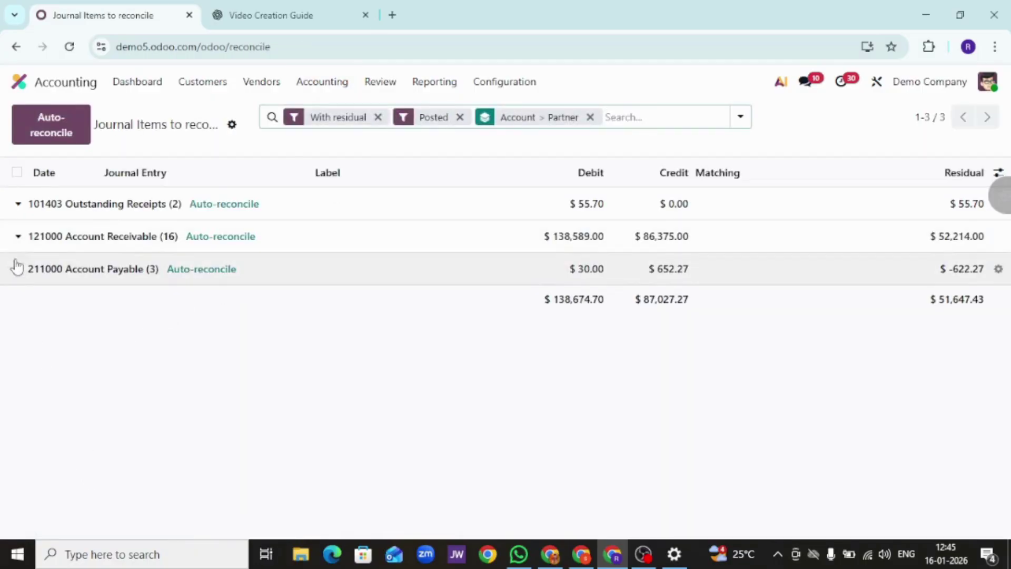
left_click(19, 237)
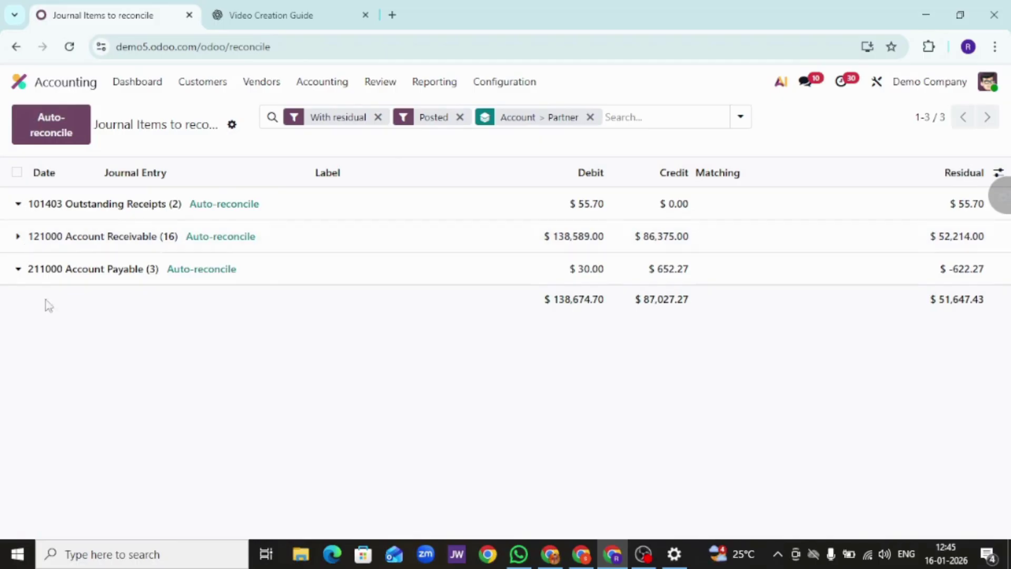
left_click(18, 237)
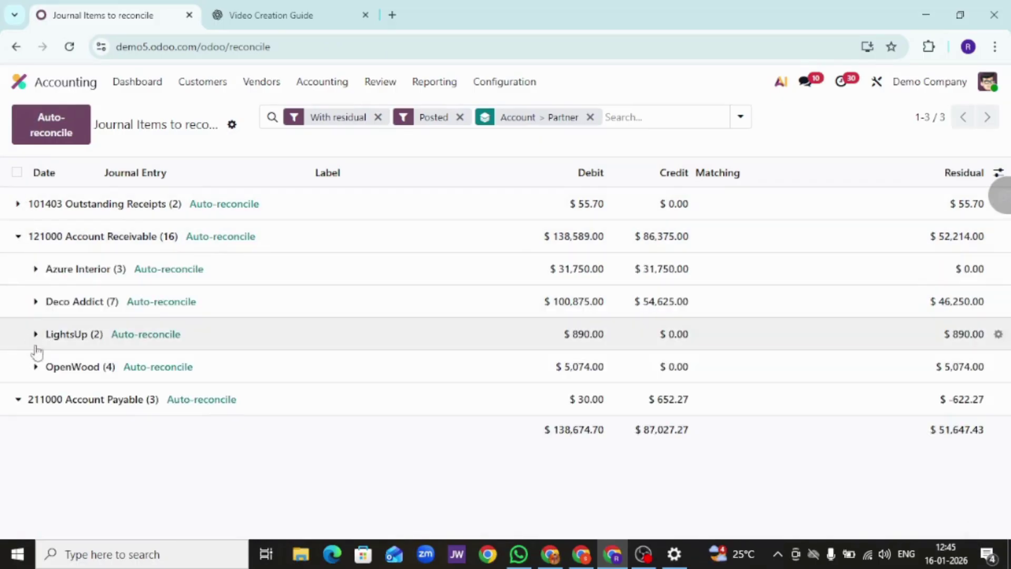
left_click(36, 335)
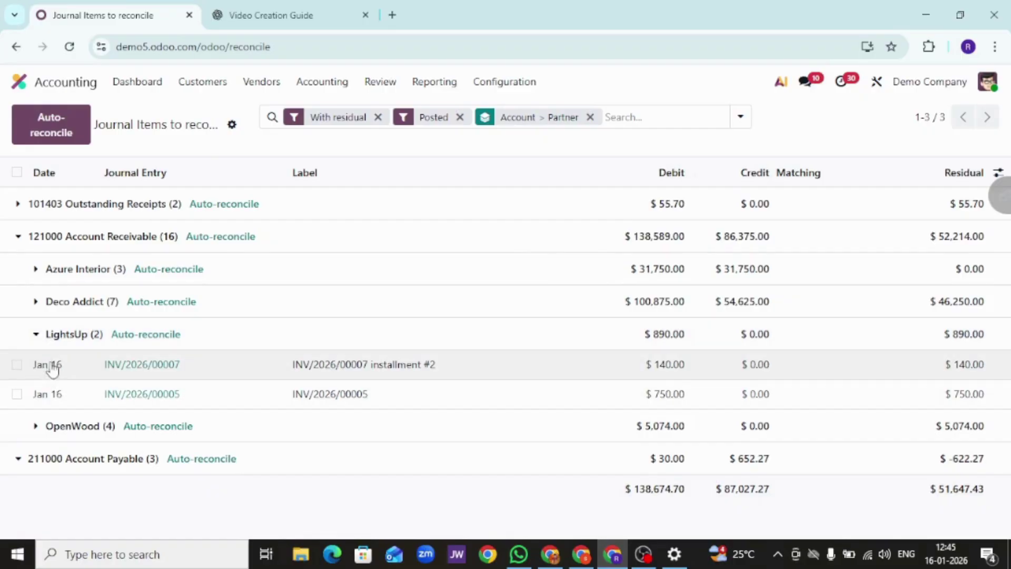
Step: Reconcile installment #2 of the $200 LightsUp invoice against the 101401 Bank account, and open the customer invoices list to check its status
left_click(17, 364)
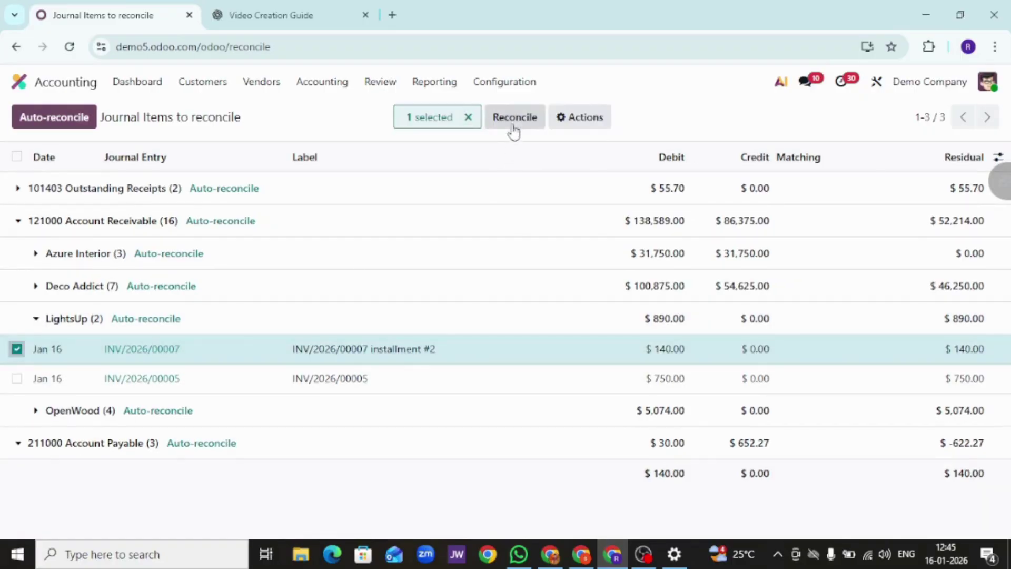
left_click(514, 121)
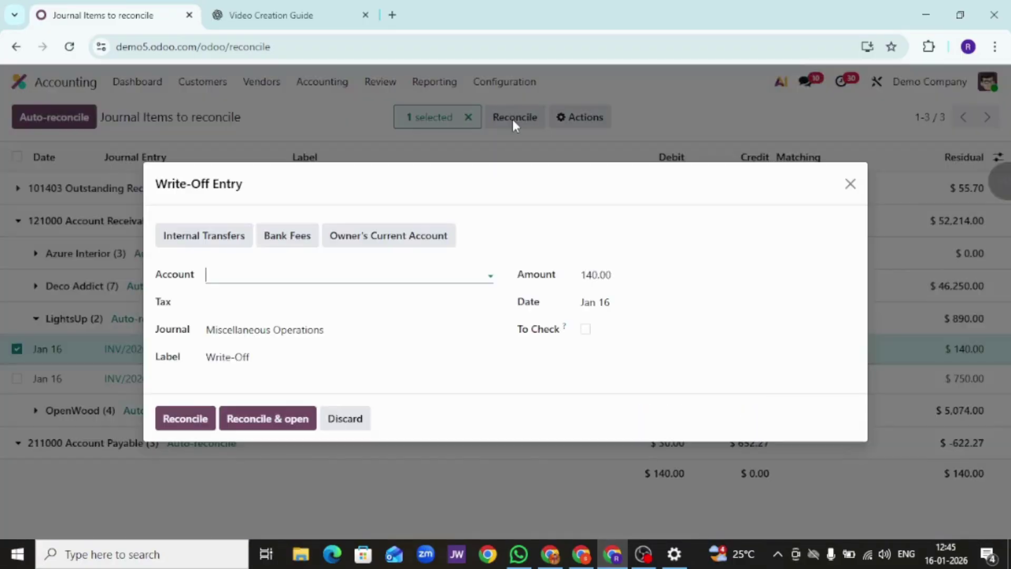
left_click(311, 274)
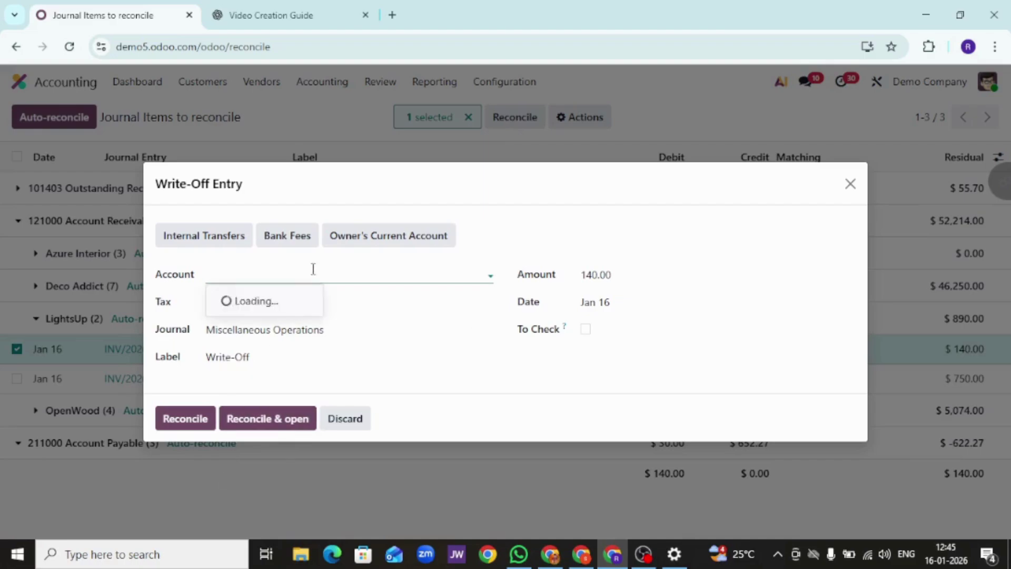
left_click(272, 342)
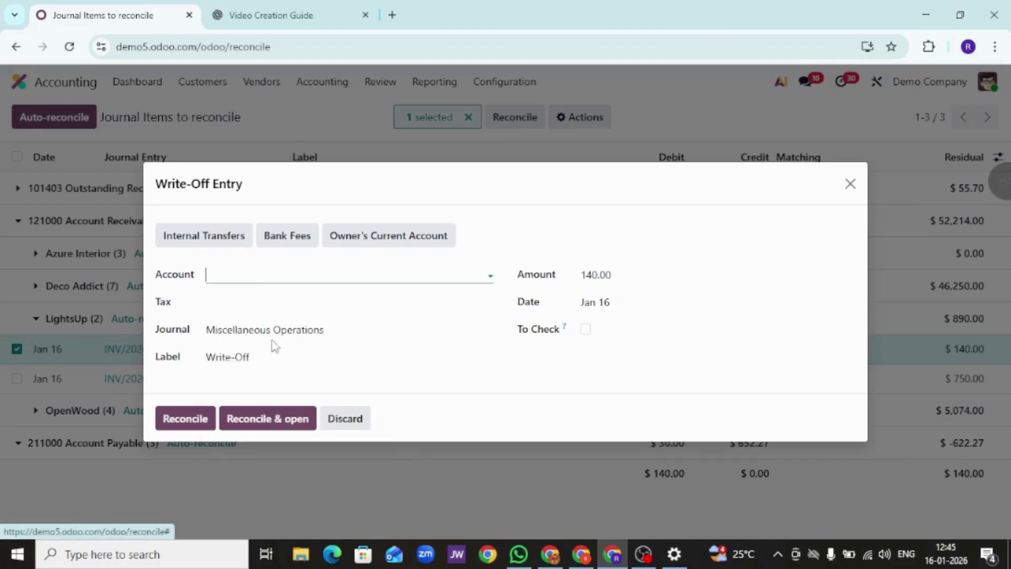
left_click(192, 421)
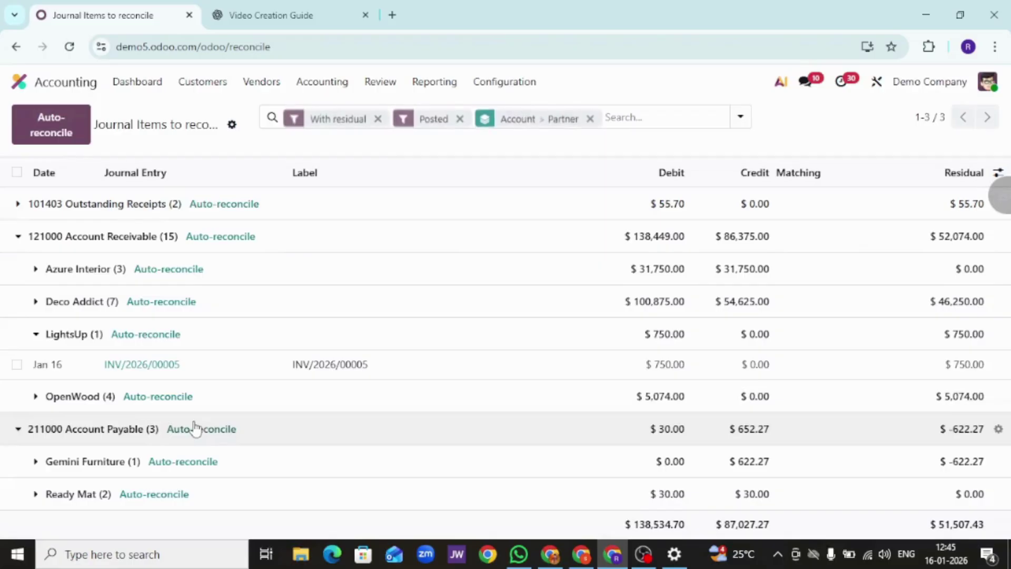
left_click(211, 85)
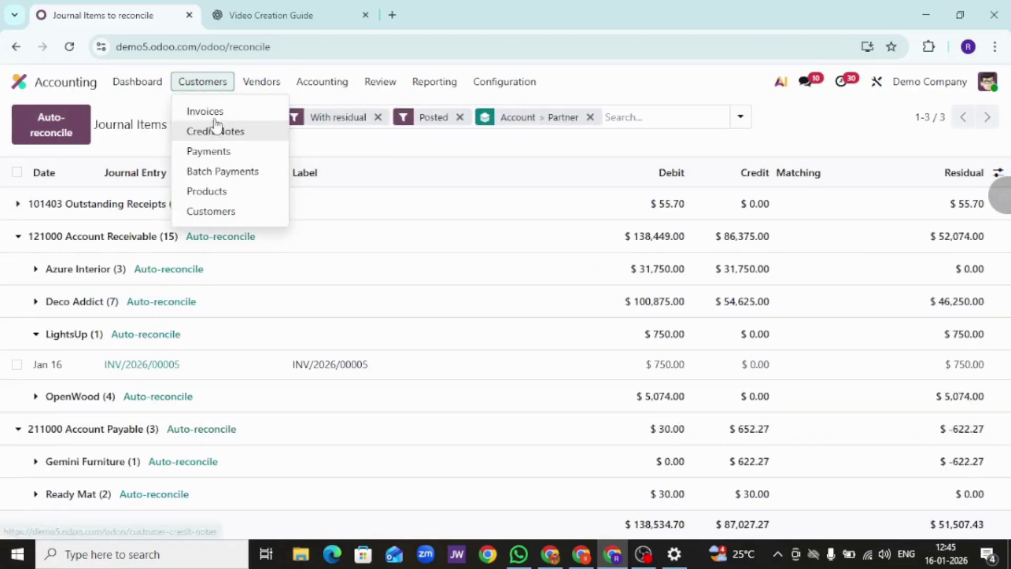
left_click(205, 111)
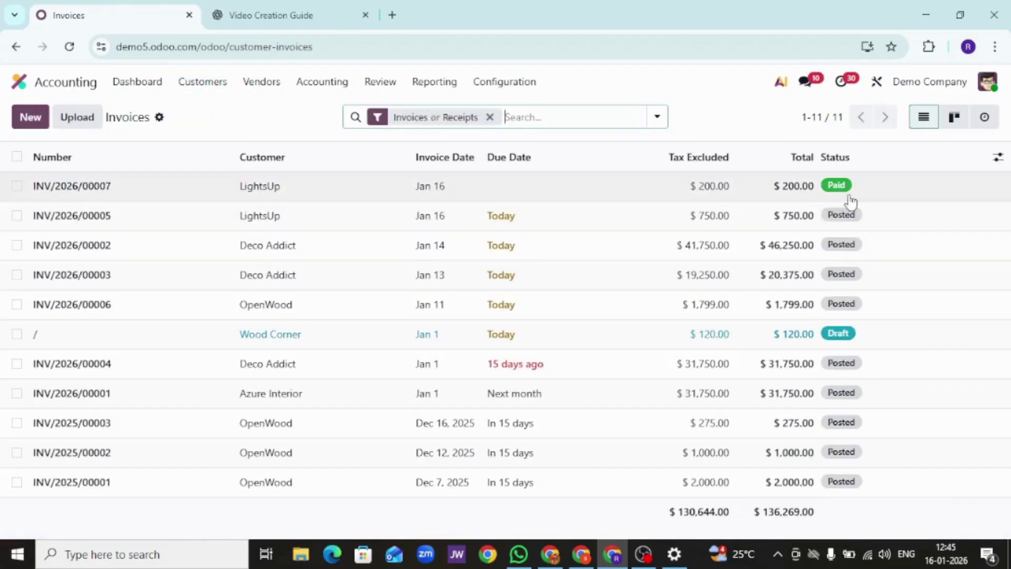